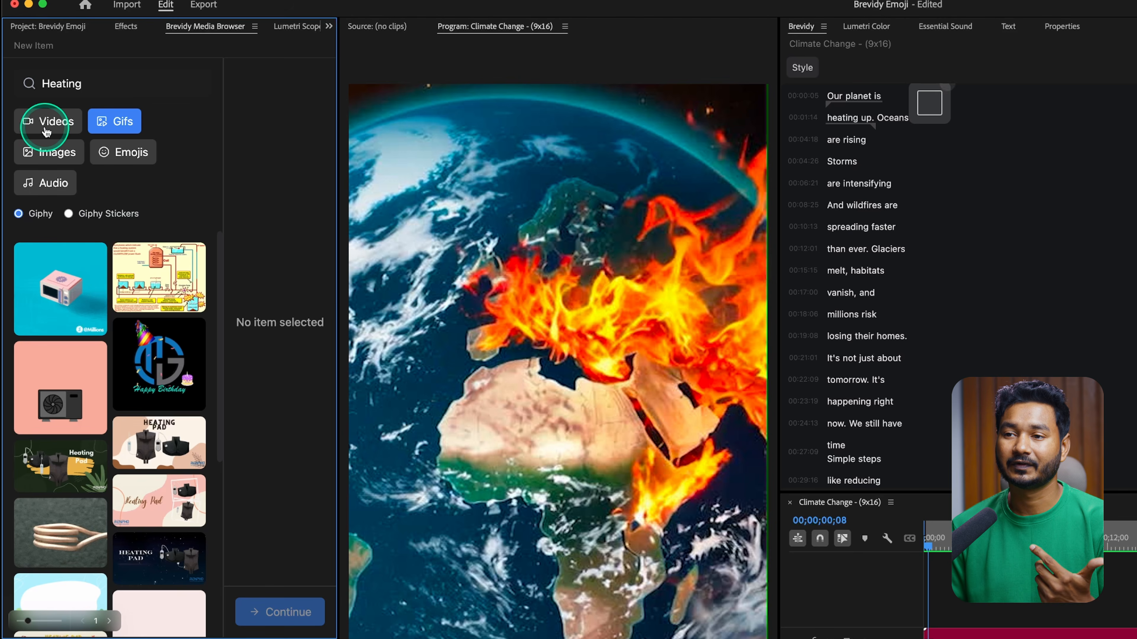
- Switch the media search to emojis with Facebook as the source and search for "Planet"
{"action": "left_click", "coordinate": [47, 131]}
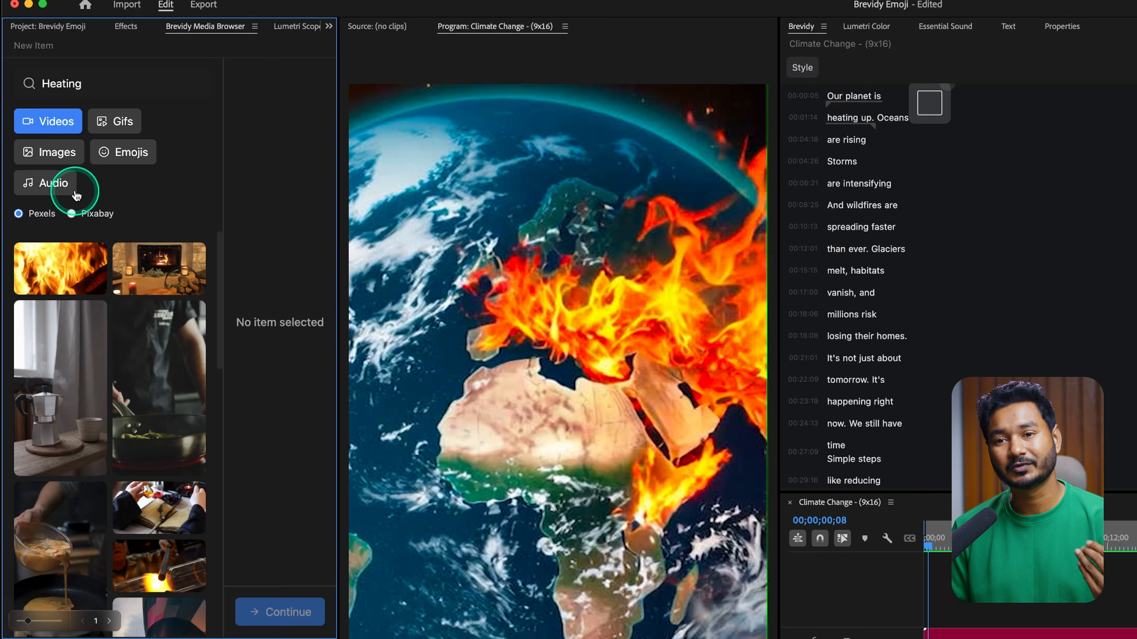
{"action": "left_click", "coordinate": [125, 157]}
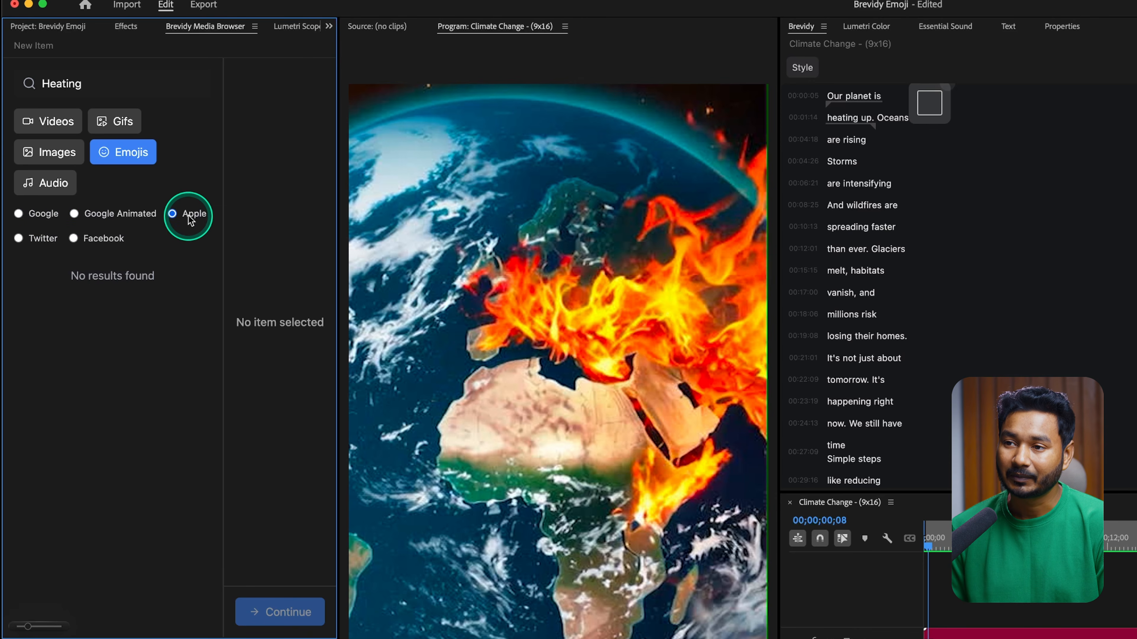
{"action": "left_click", "coordinate": [75, 239]}
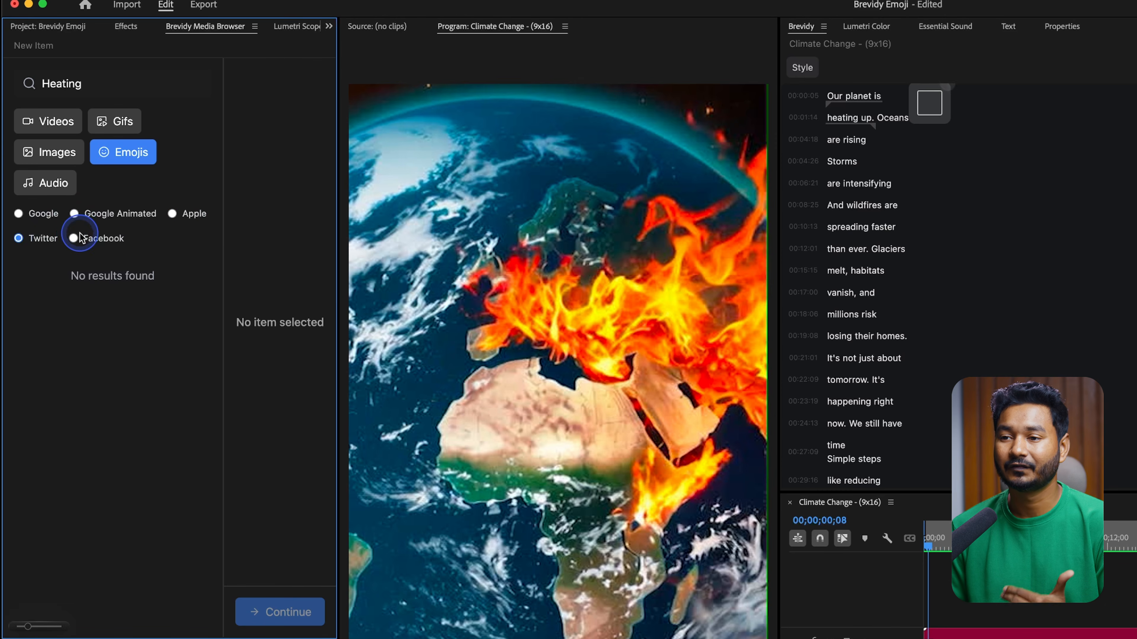
{"action": "left_click", "coordinate": [88, 84]}
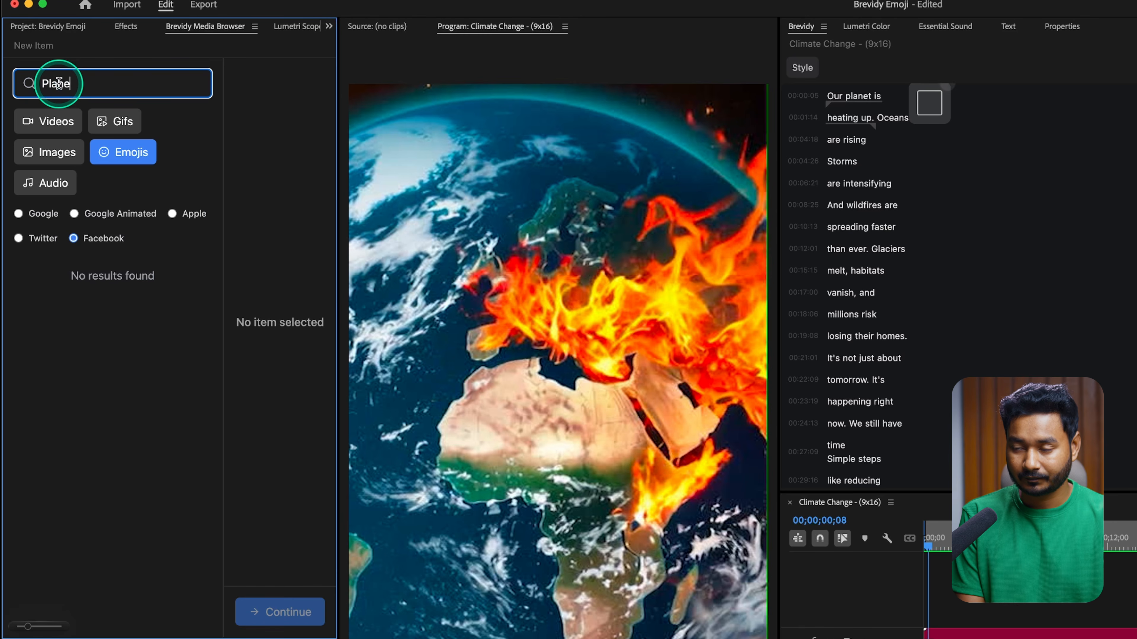
{"action": "key", "text": "Return"}
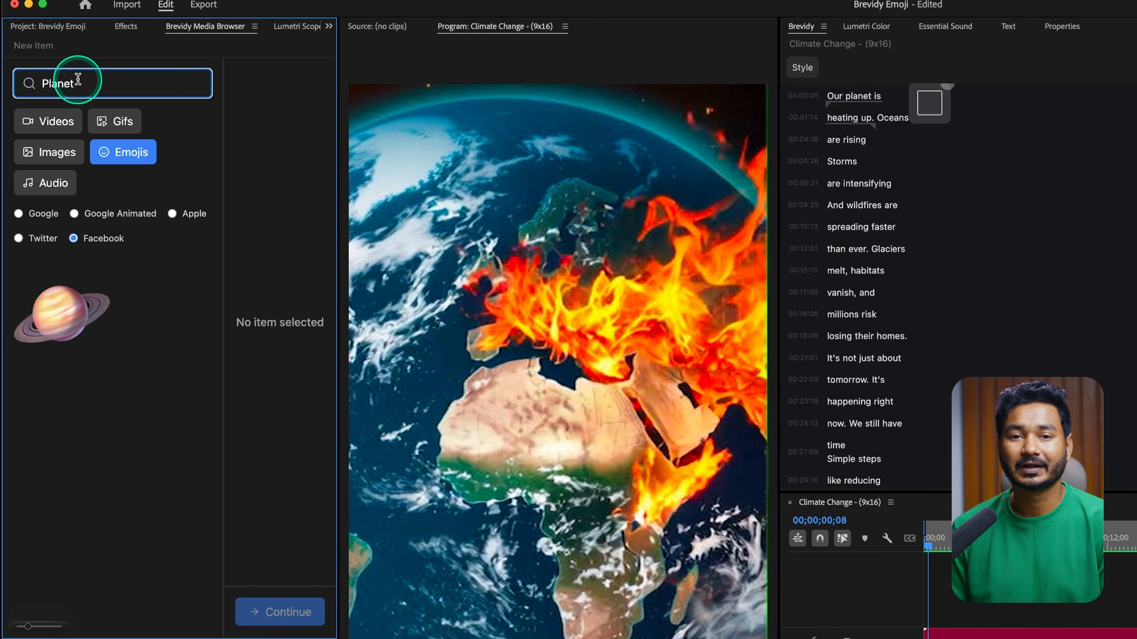
- Compare the planet emoji across the Google, Google Animated, Apple and Twitter sources, then choose Google's ringed planet and continue to its settings
{"action": "left_click", "coordinate": [51, 222]}
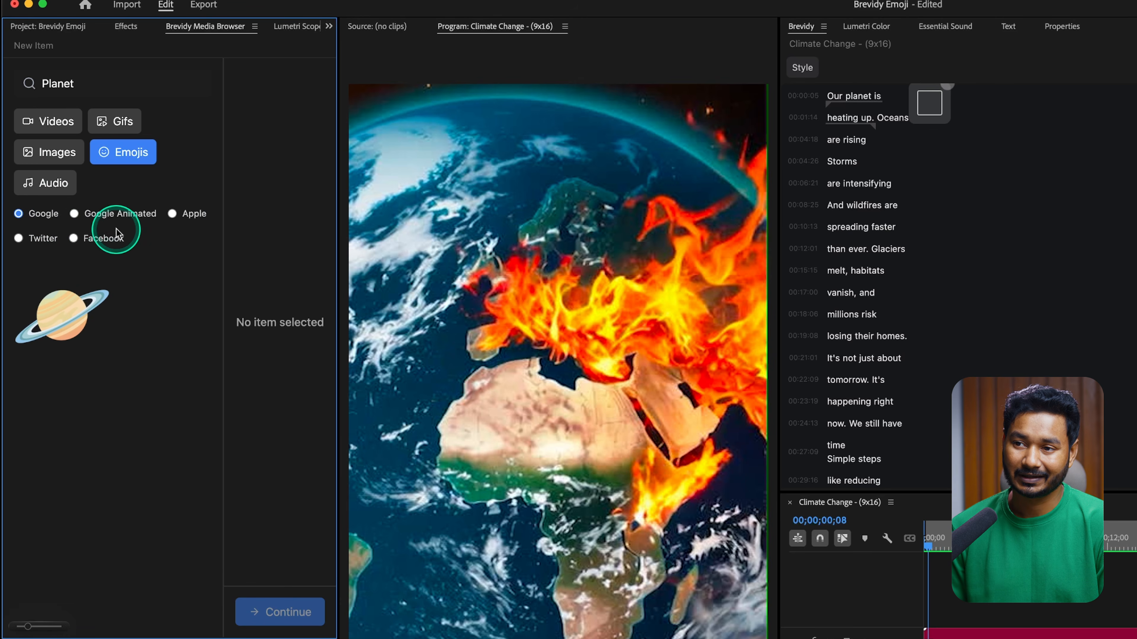
{"action": "left_click", "coordinate": [122, 214]}
{"action": "left_click", "coordinate": [192, 214]}
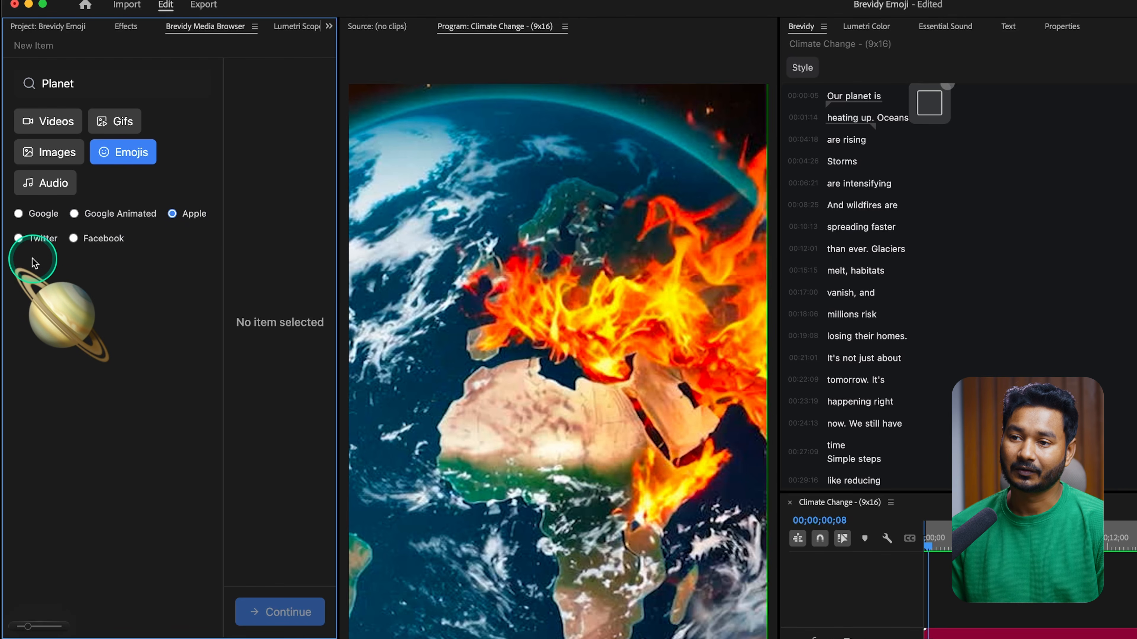
{"action": "left_click", "coordinate": [42, 239]}
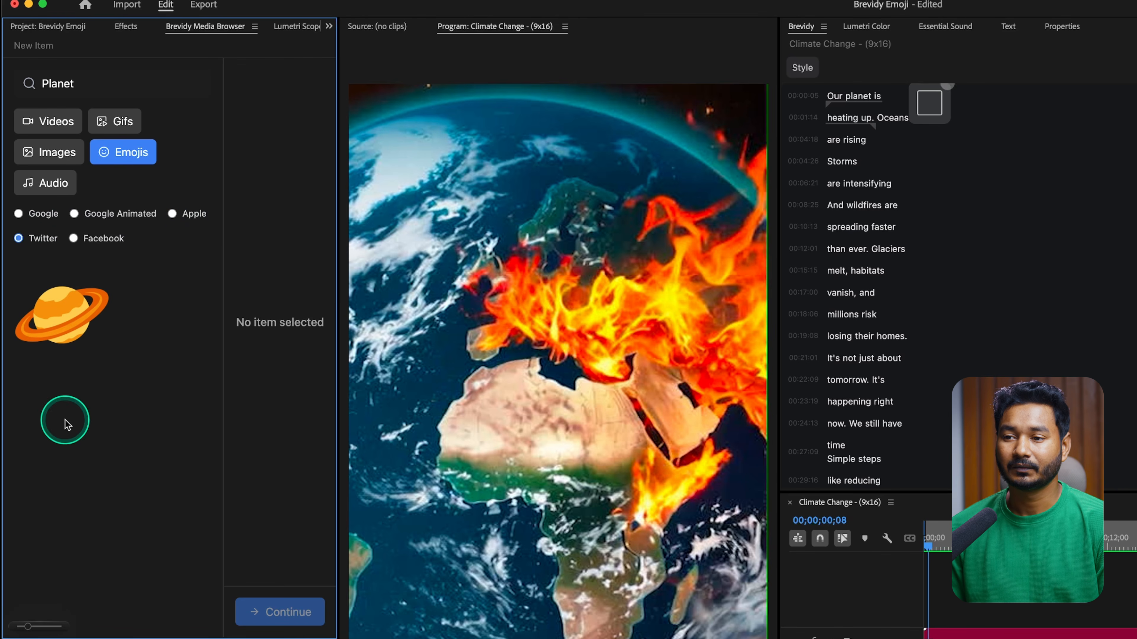
{"action": "left_click", "coordinate": [42, 212]}
{"action": "left_click", "coordinate": [63, 317]}
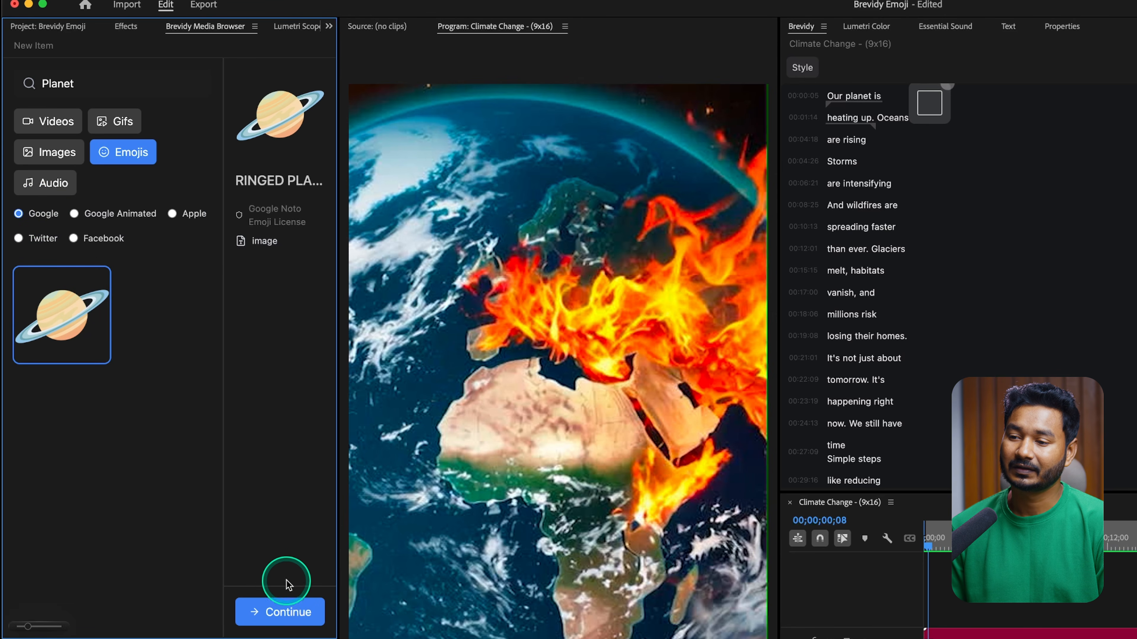
{"action": "left_click", "coordinate": [281, 614]}
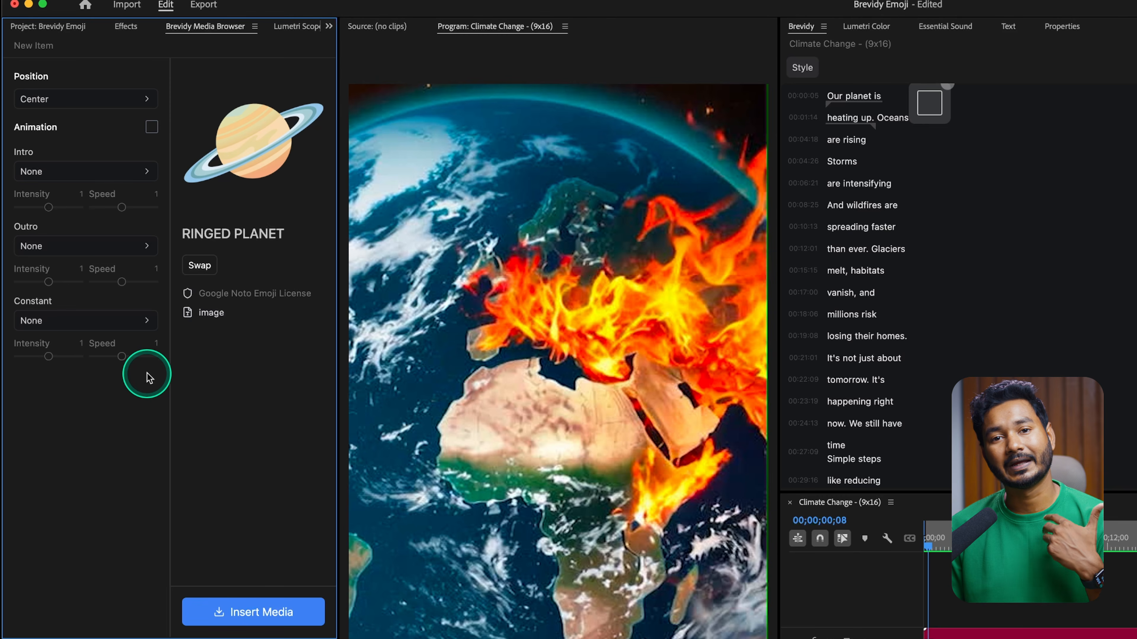
- Set the ringed planet emoji's position to the caption-relative option Above Captions
{"action": "left_click", "coordinate": [42, 100]}
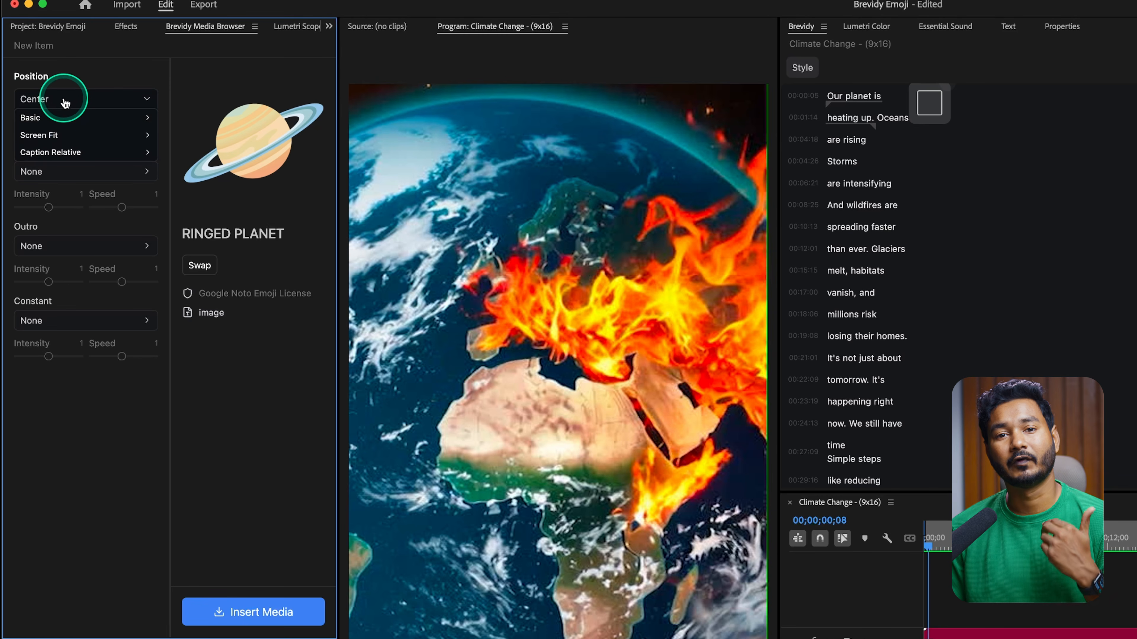
{"action": "left_click", "coordinate": [88, 155]}
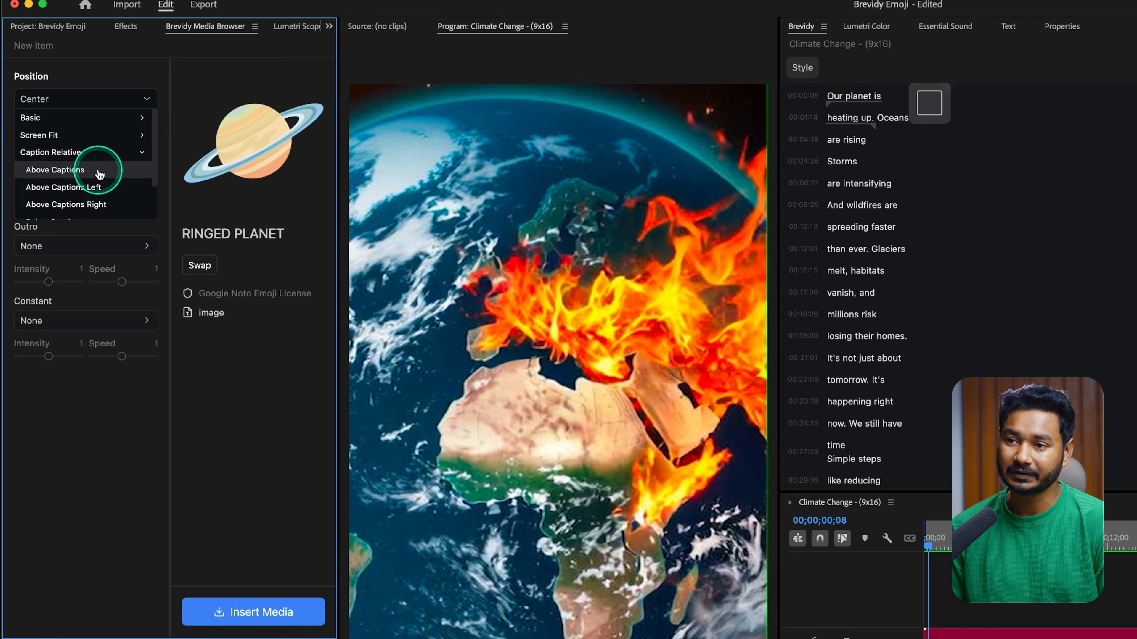
{"action": "left_click", "coordinate": [99, 173]}
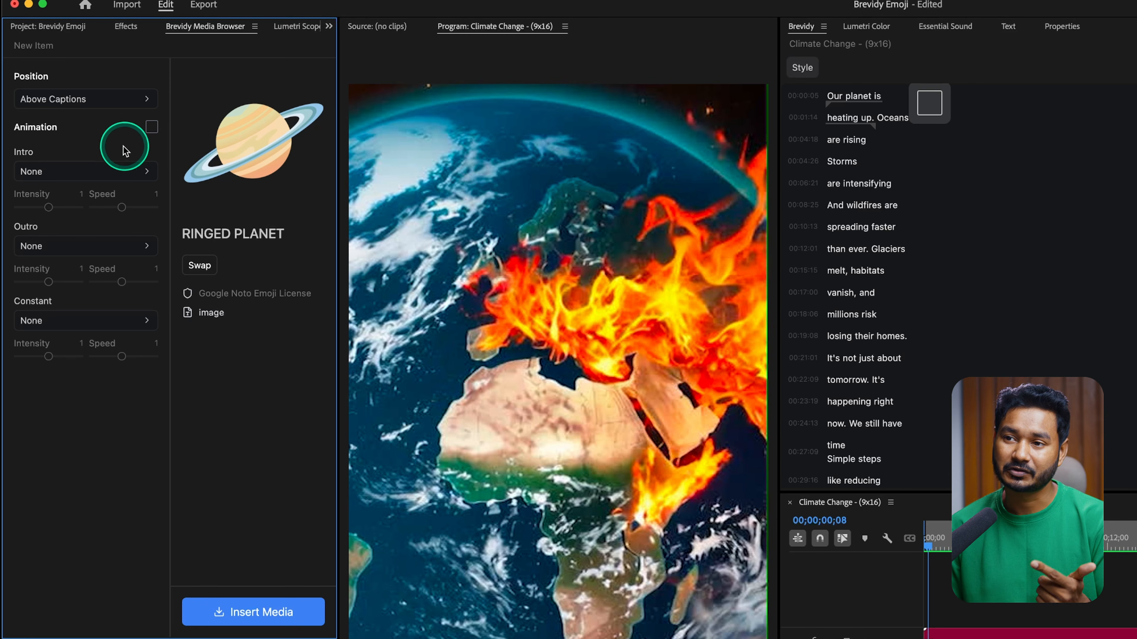
- Give the emoji a Slide Up intro animation with the fifth easing curve
{"action": "left_click", "coordinate": [67, 174]}
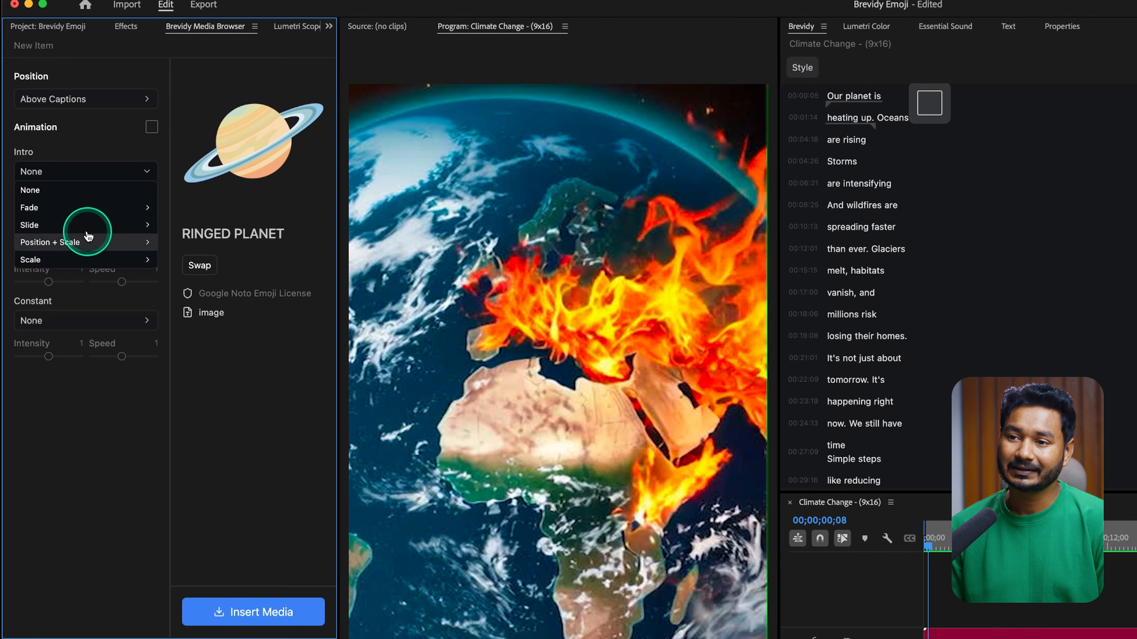
{"action": "left_click", "coordinate": [61, 229]}
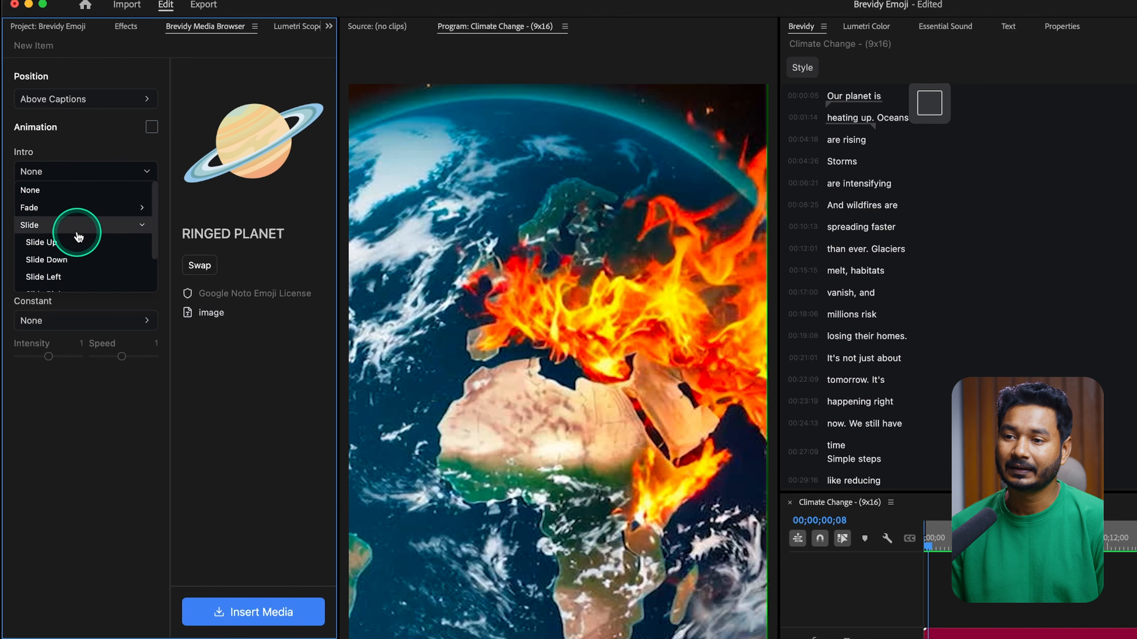
{"action": "left_click", "coordinate": [75, 244]}
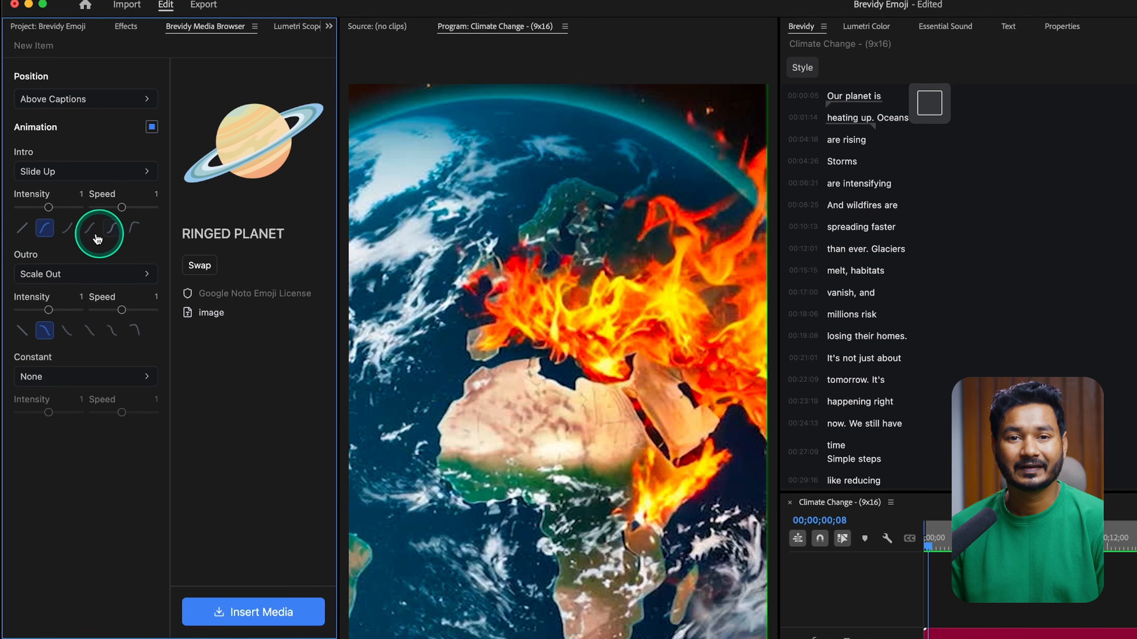
{"action": "left_click", "coordinate": [113, 230]}
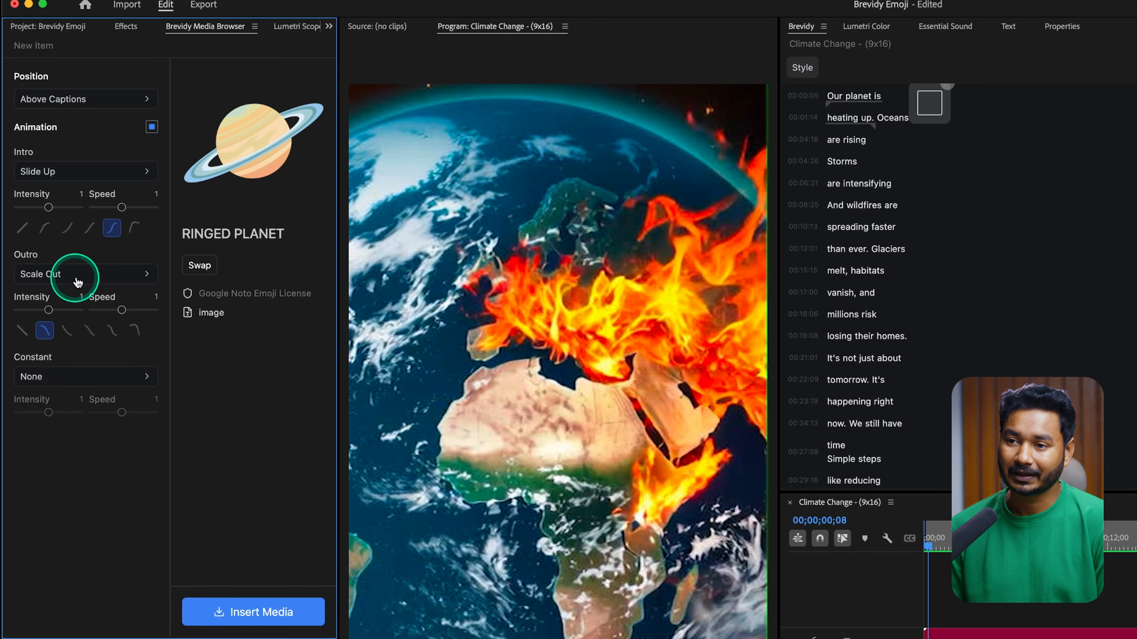
- Give the emoji a Slide Down outro animation with the third easing curve and insert the media
{"action": "left_click", "coordinate": [67, 286]}
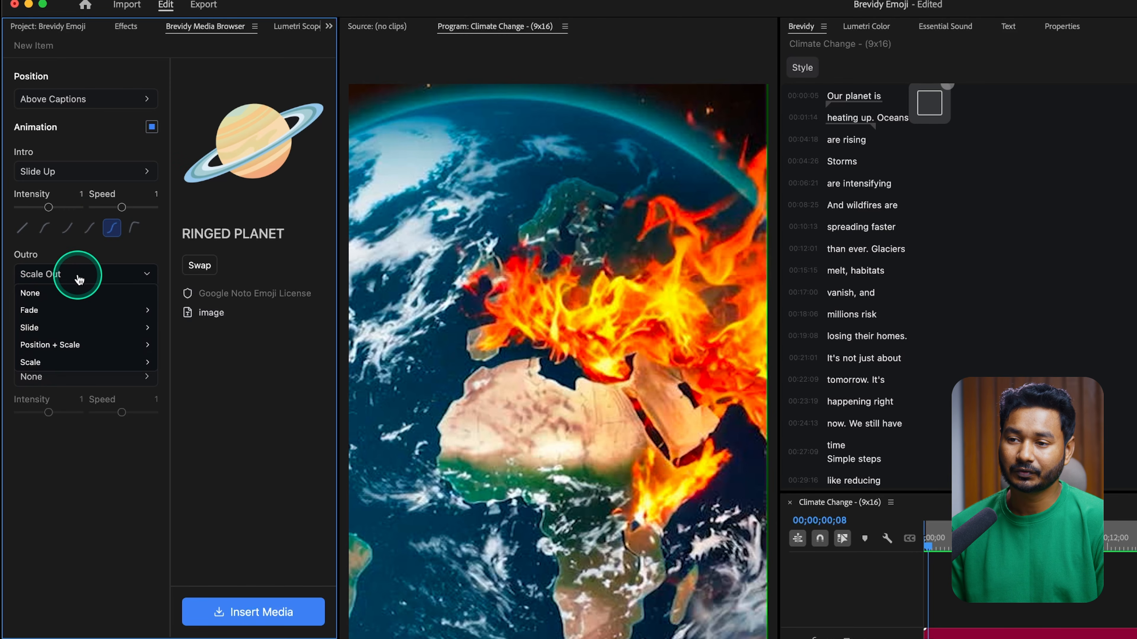
{"action": "left_click", "coordinate": [73, 327]}
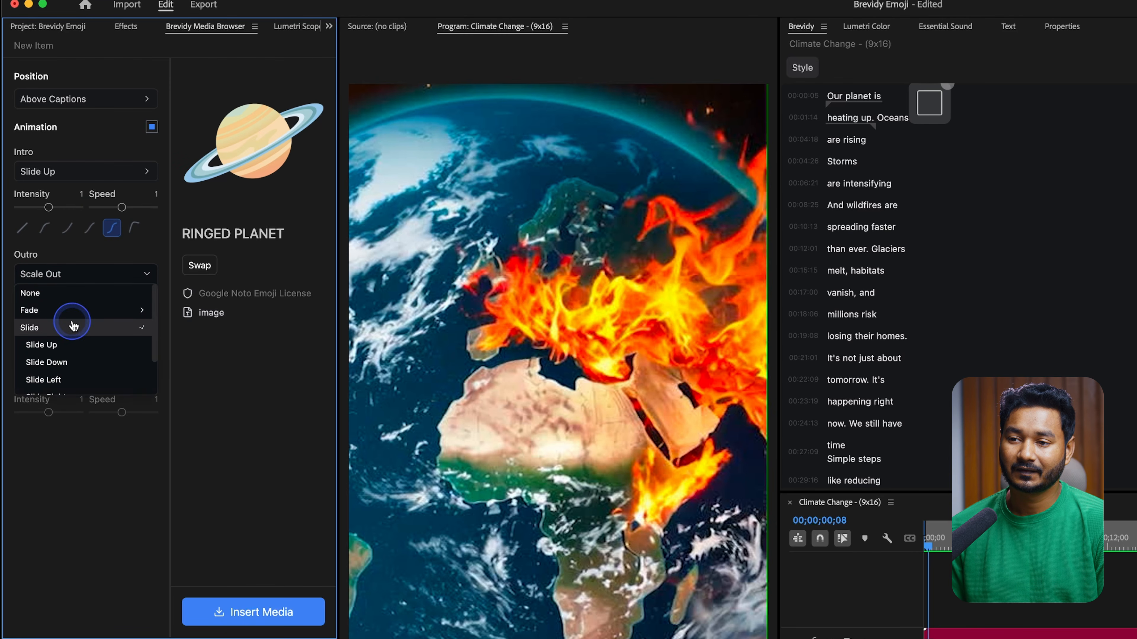
{"action": "left_click", "coordinate": [102, 366]}
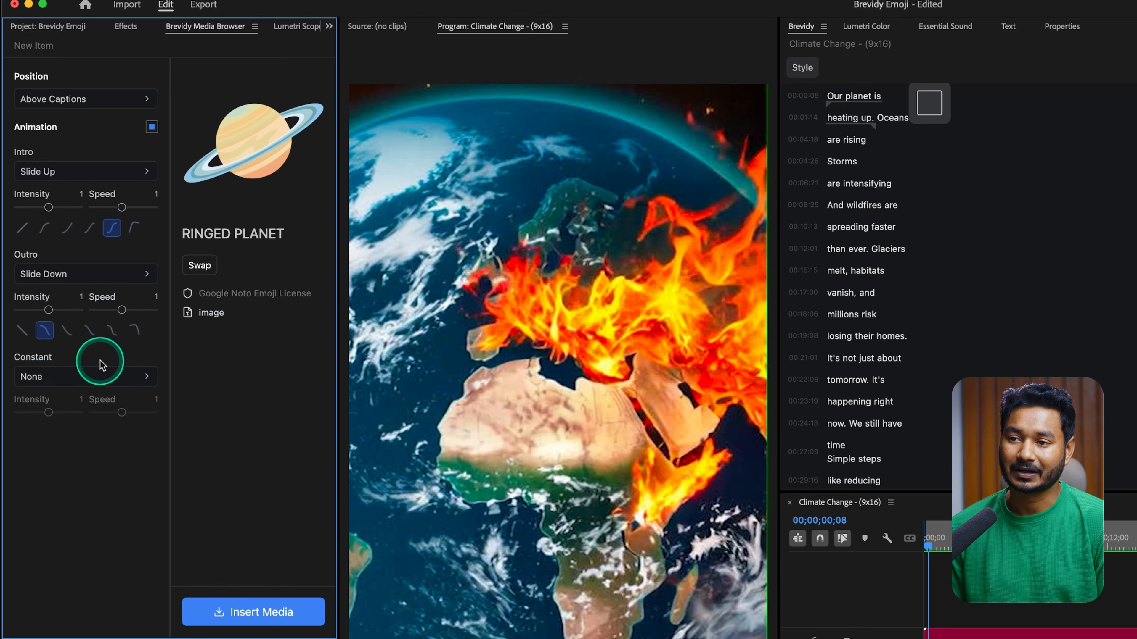
{"action": "left_click", "coordinate": [67, 332]}
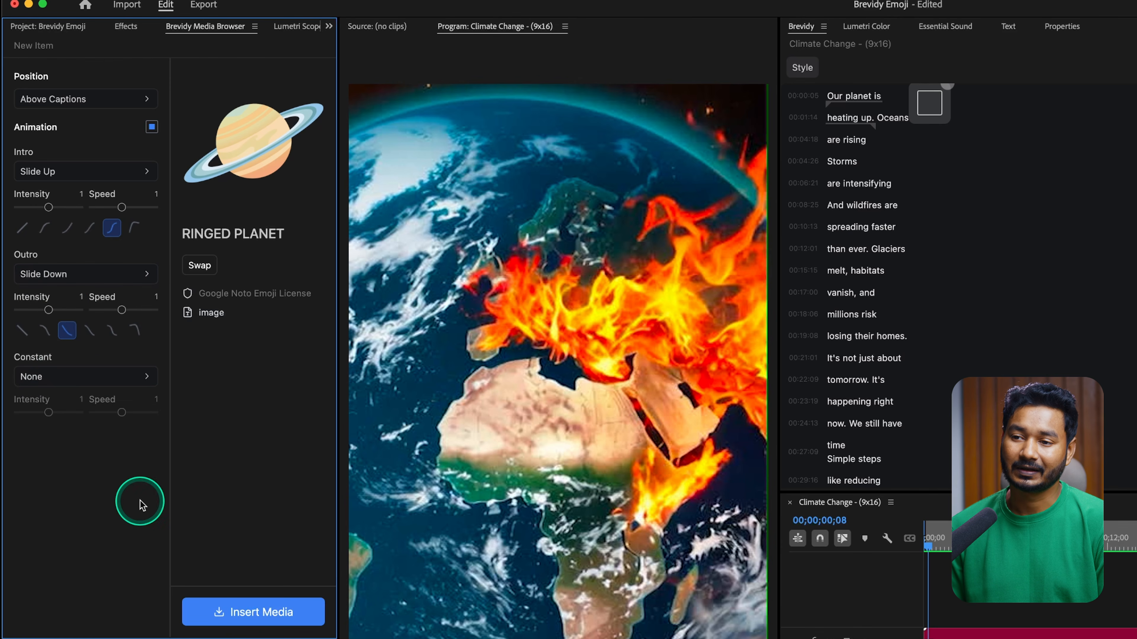
{"action": "left_click", "coordinate": [247, 614]}
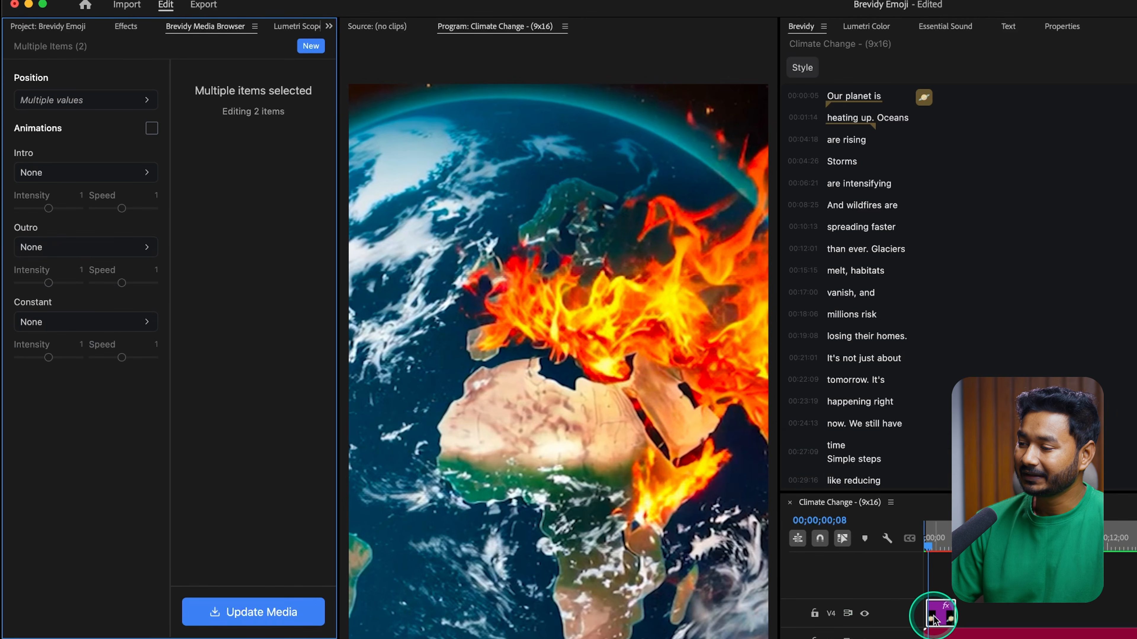
- Play the sequence from its start and scrub to 00;00;01;02 to check the inserted emoji
{"action": "left_click_drag", "start_coordinate": [949, 546], "coordinate": [902, 554]}
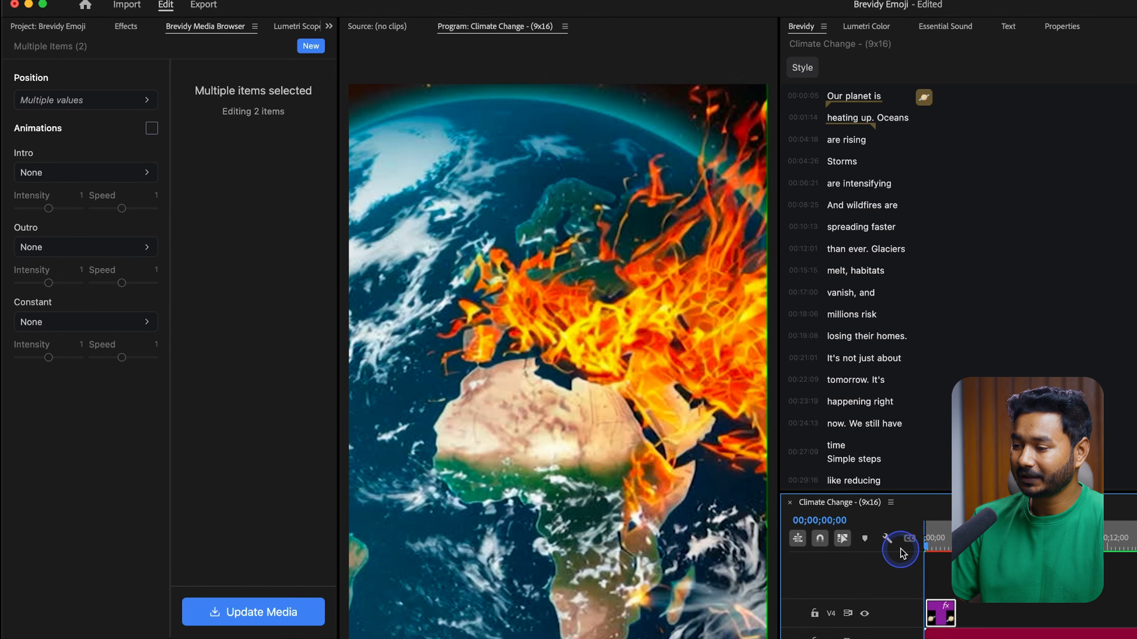
{"action": "key", "text": "space"}
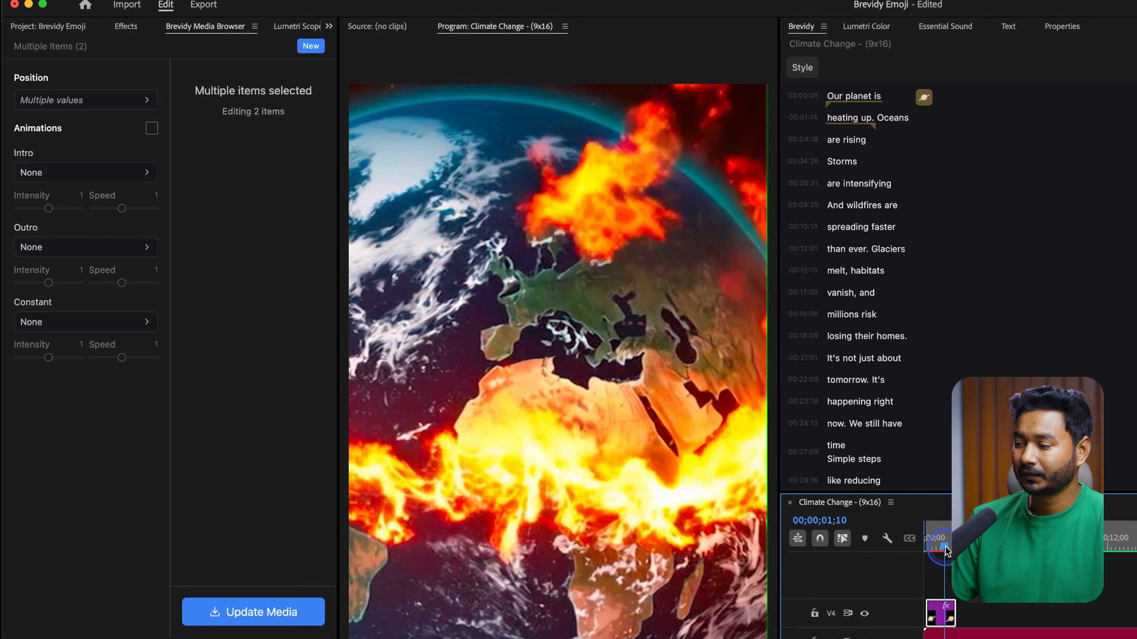
{"action": "left_click", "coordinate": [919, 554]}
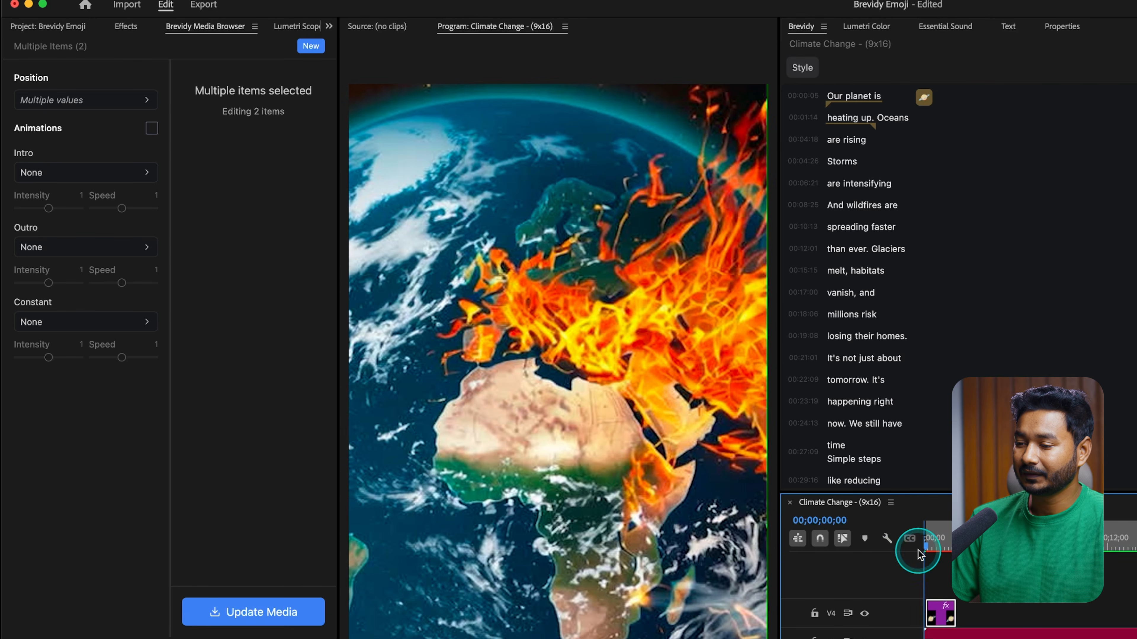
{"action": "left_click_drag", "start_coordinate": [924, 551], "coordinate": [940, 546]}
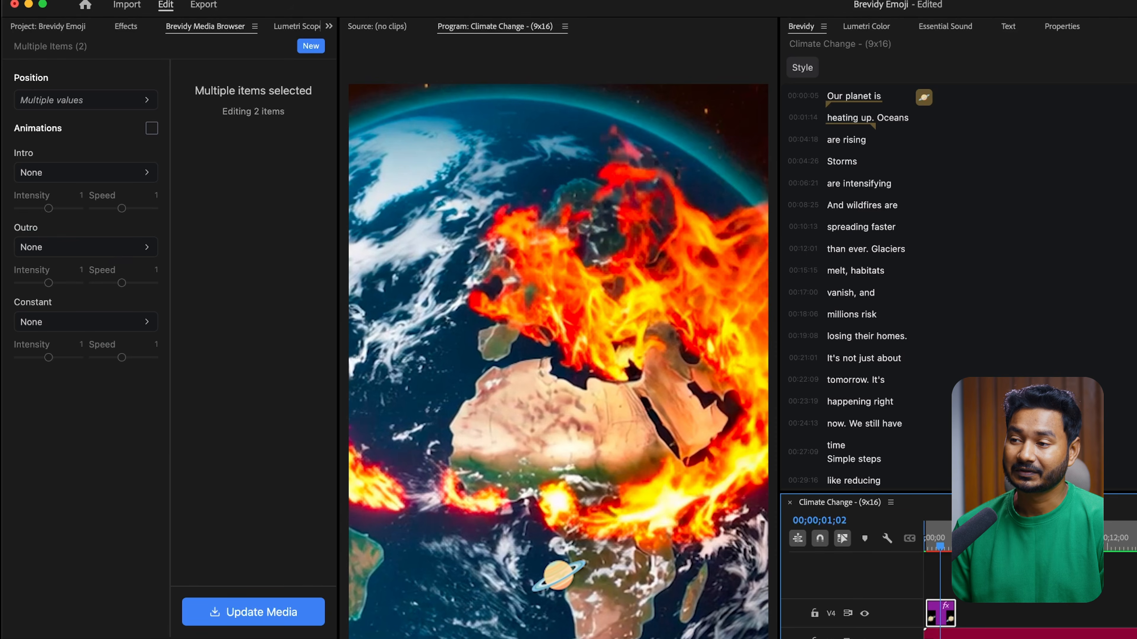
- Set the constant animation of the selected media items to the movement option Oscillate
{"action": "left_click", "coordinate": [63, 323]}
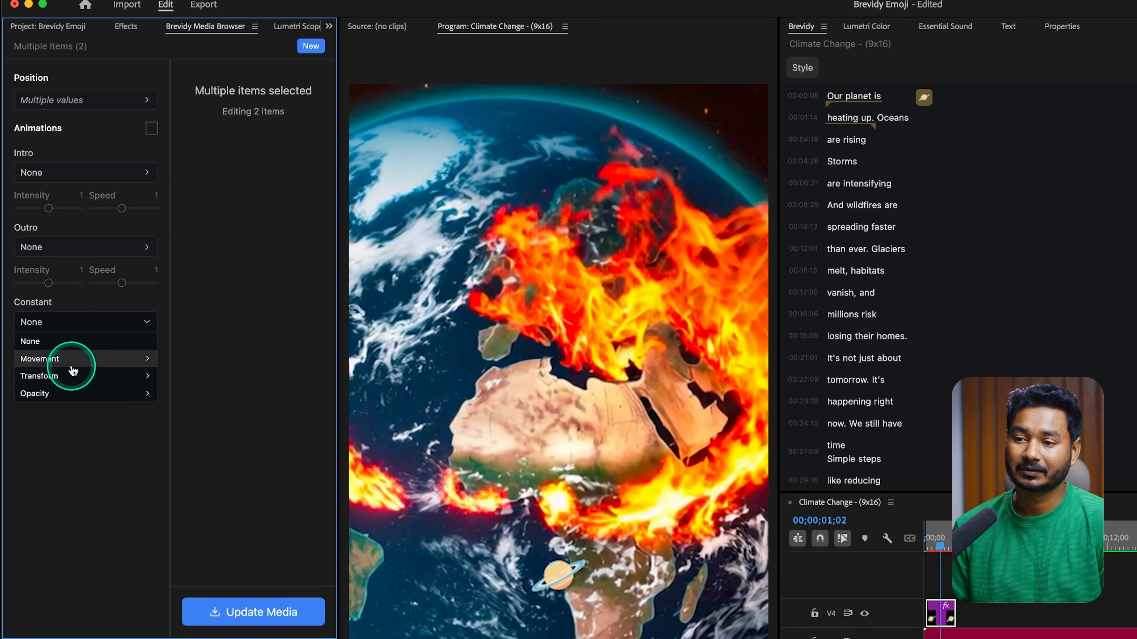
{"action": "left_click", "coordinate": [71, 365]}
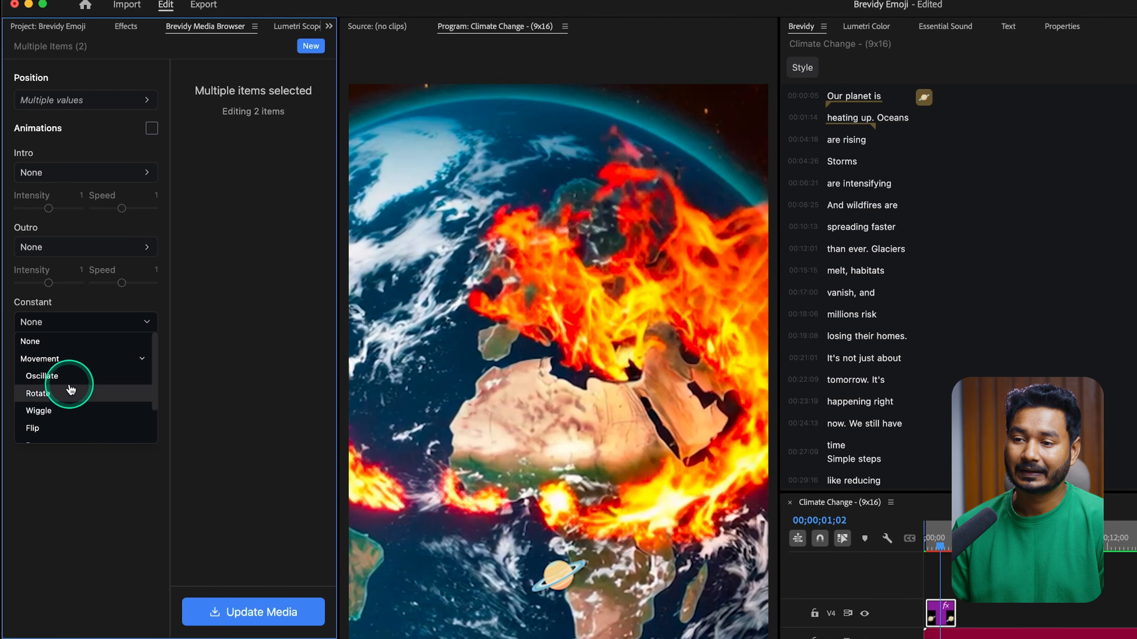
{"action": "left_click", "coordinate": [71, 380]}
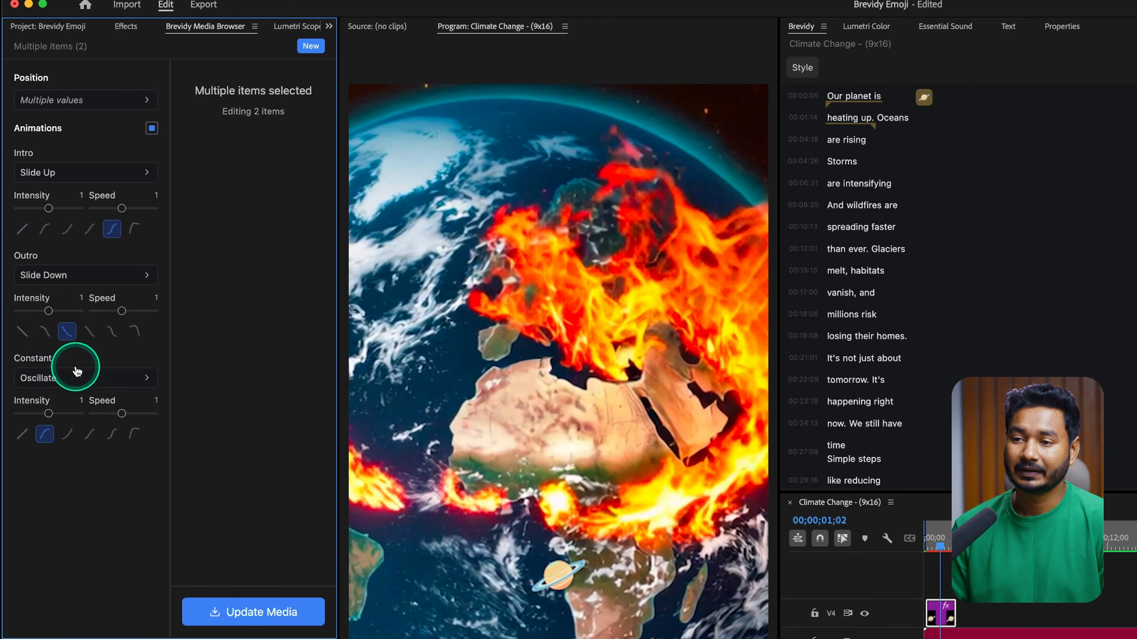
- Set the position of the selected media items to Below Captions and update the media
{"action": "left_click", "coordinate": [80, 100]}
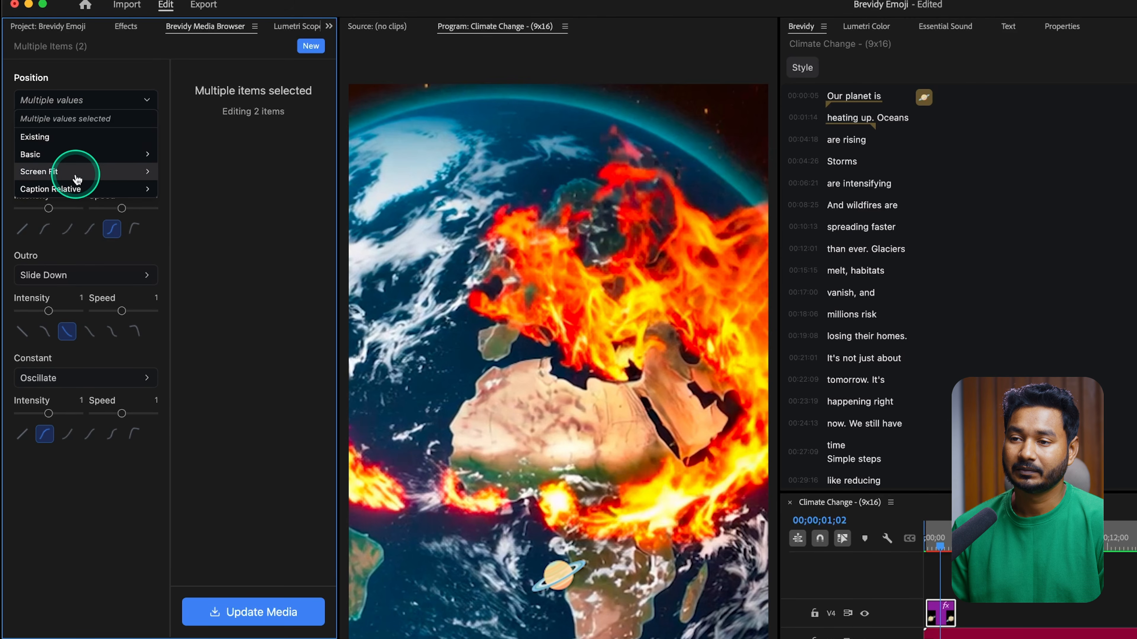
{"action": "left_click", "coordinate": [76, 189]}
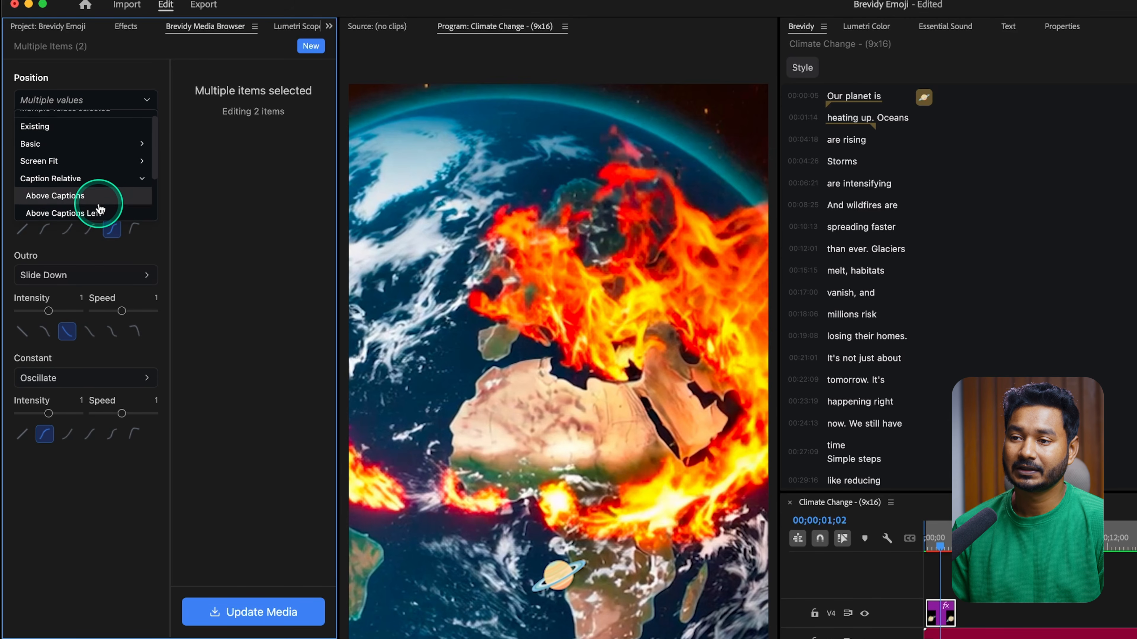
{"action": "scroll", "coordinate": [98, 208], "scroll_direction": "down", "scroll_amount": 4}
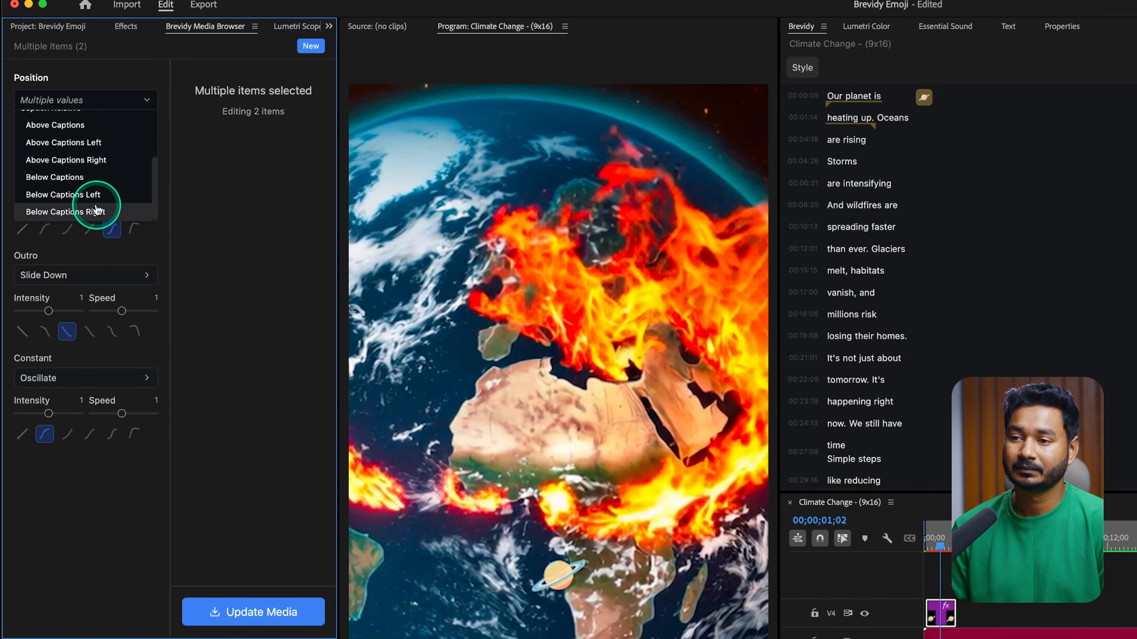
{"action": "left_click", "coordinate": [94, 178]}
{"action": "left_click", "coordinate": [261, 611]}
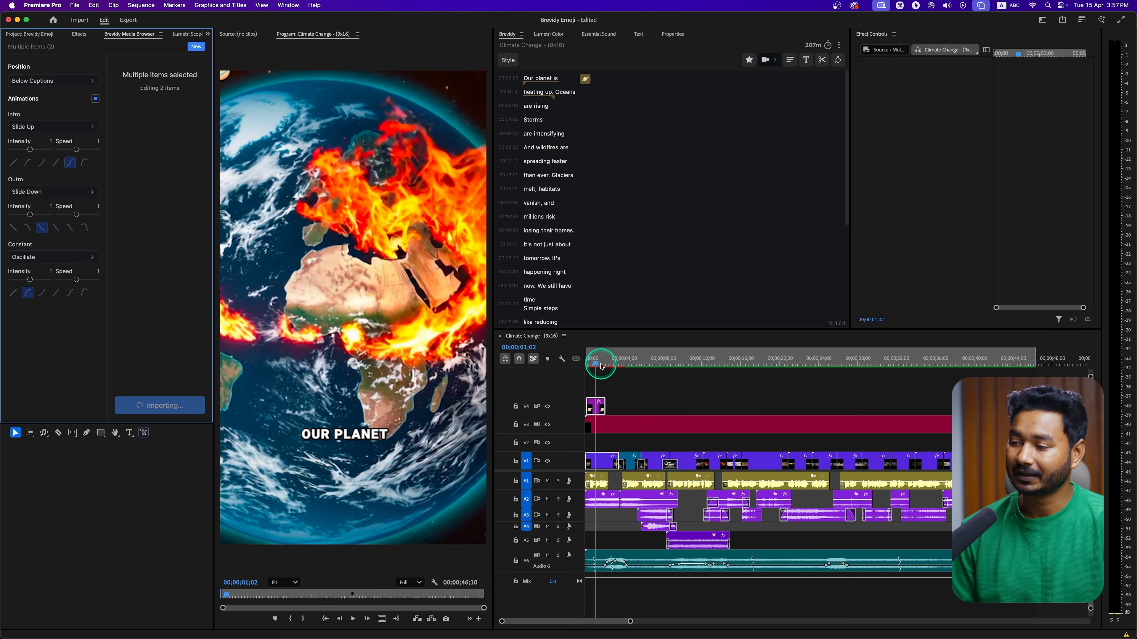
- Play the sequence from its start and stop on the word "heating" to review the updated emoji
{"action": "left_click", "coordinate": [565, 371]}
{"action": "key", "text": "space"}
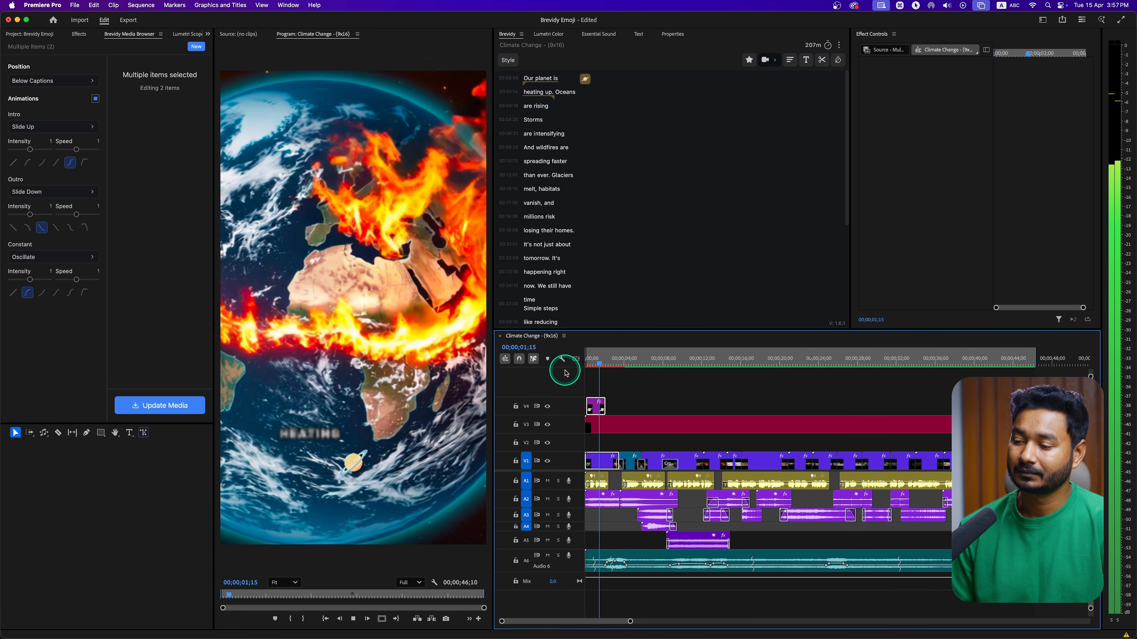
{"action": "left_click", "coordinate": [603, 363]}
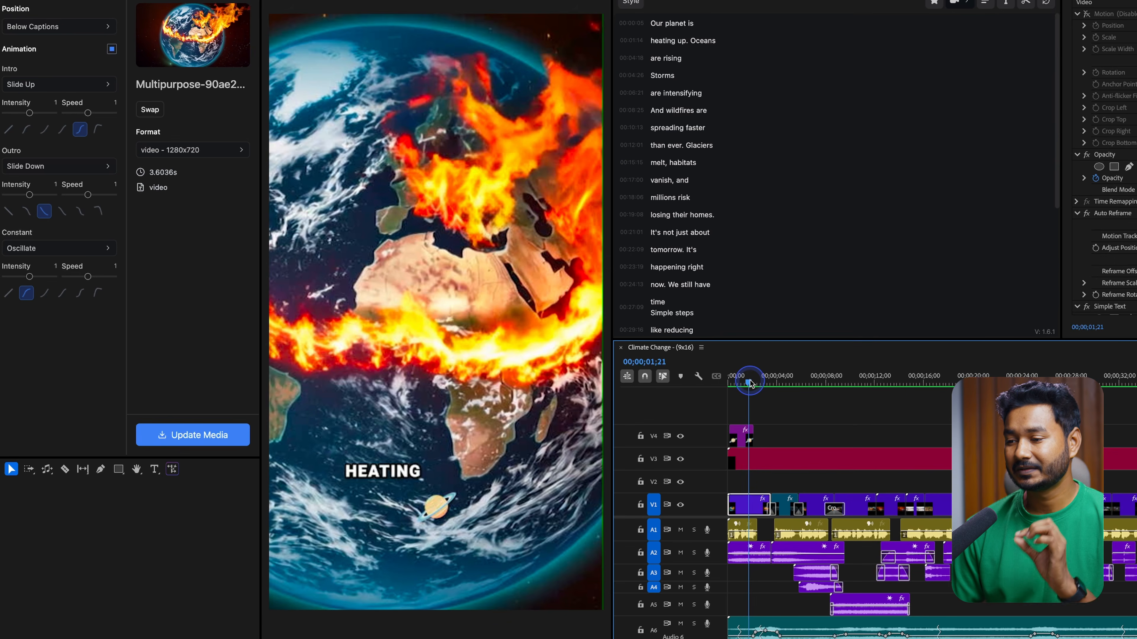
- Replay the sequence from its start to review the emoji's animation through "heating up", and return the playhead to the start
{"action": "key", "text": "Right"}
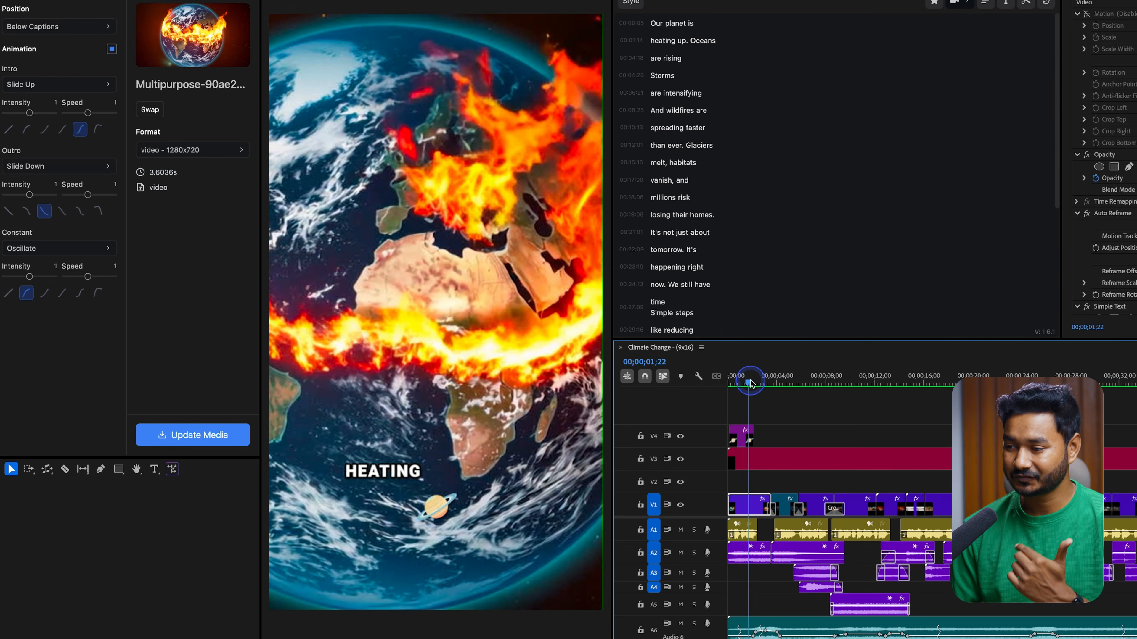
{"action": "left_click_drag", "start_coordinate": [751, 383], "coordinate": [725, 388]}
{"action": "key", "text": "space"}
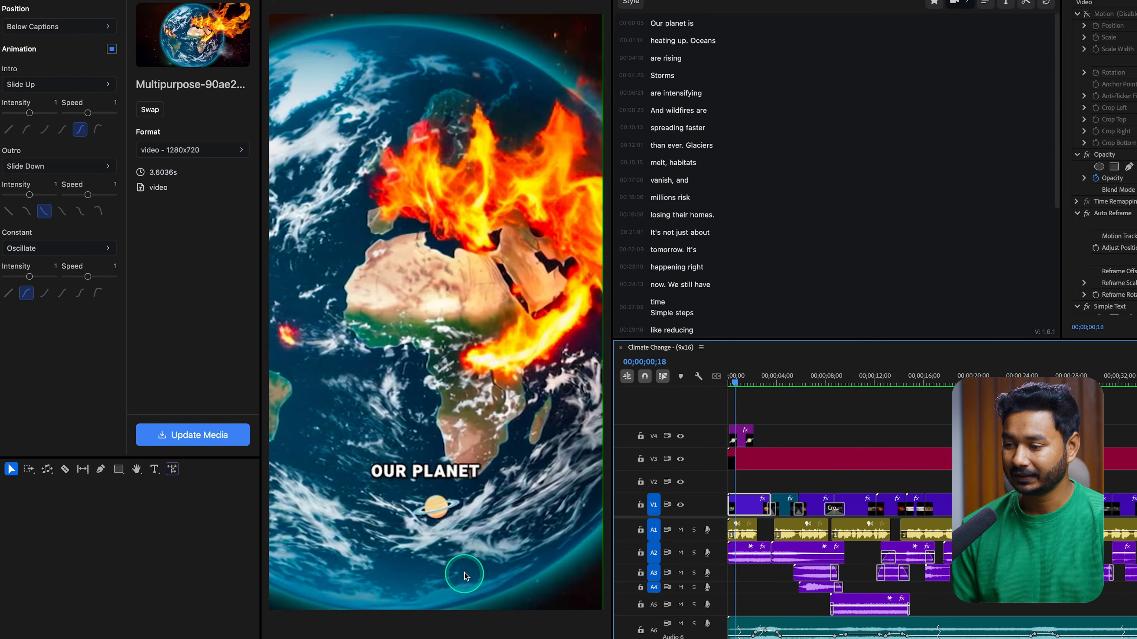
{"action": "left_click", "coordinate": [456, 558]}
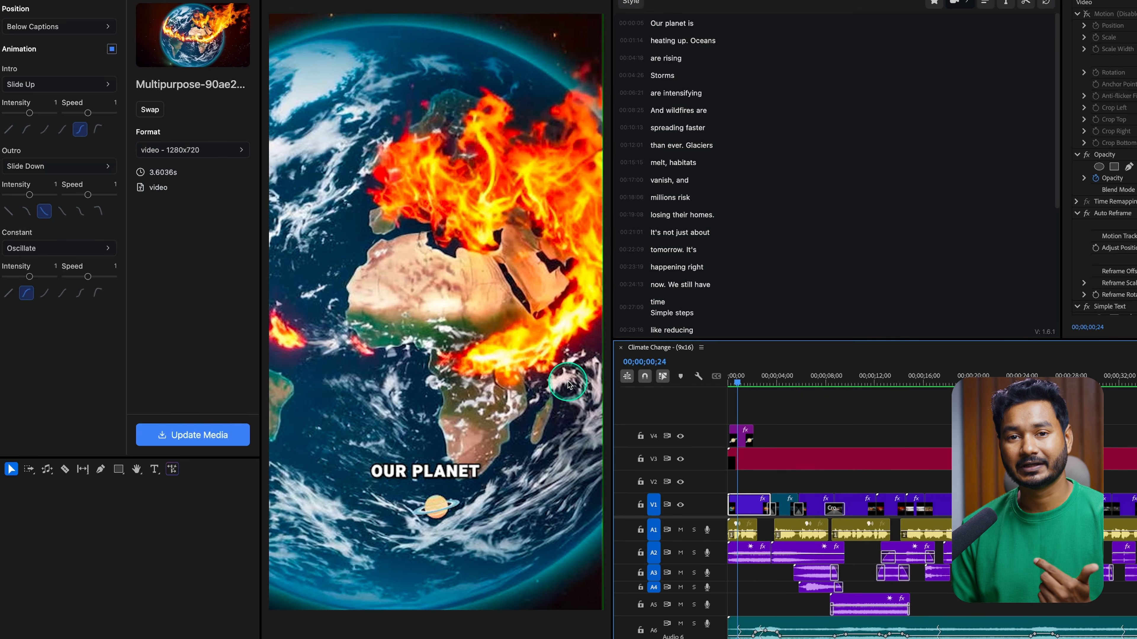
{"action": "key", "text": "space"}
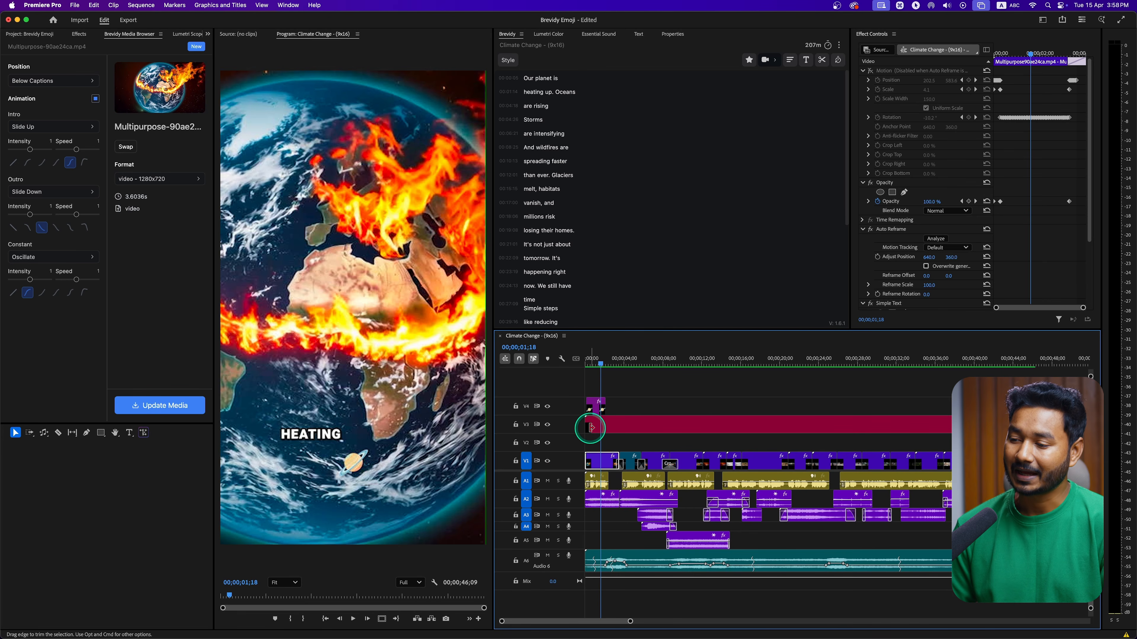
{"action": "key", "text": "space"}
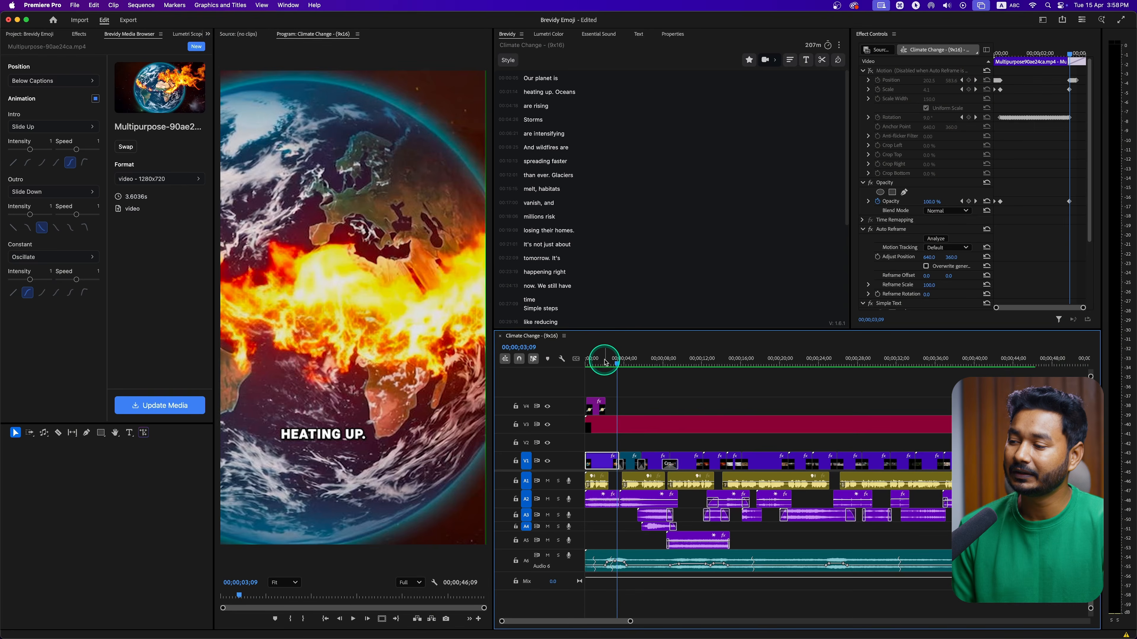
{"action": "left_click_drag", "start_coordinate": [602, 356], "coordinate": [582, 359]}
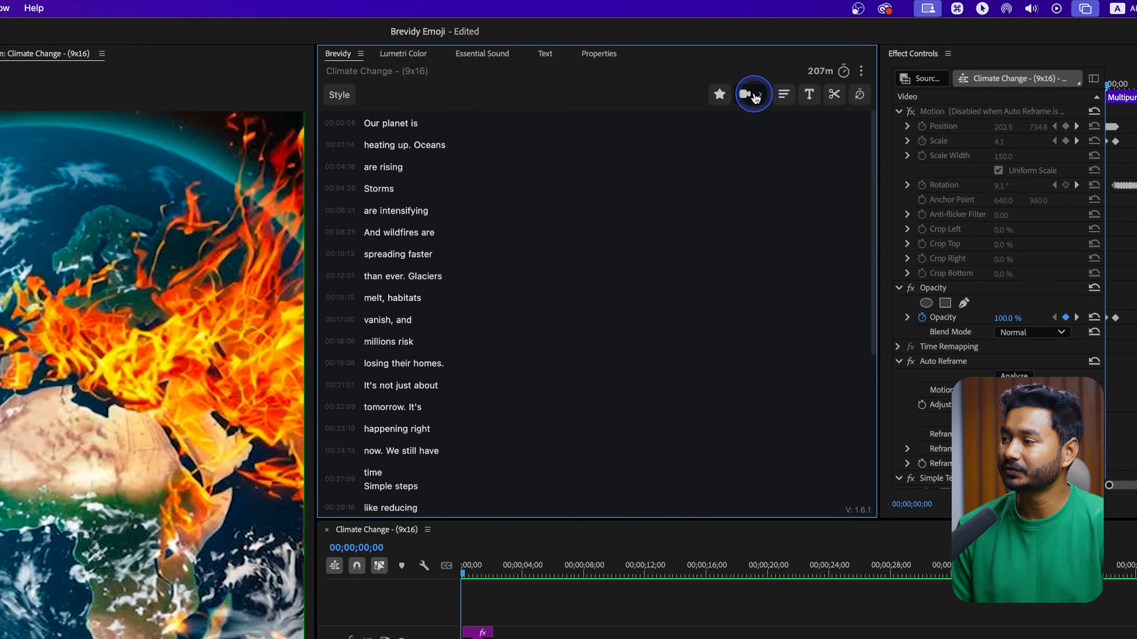
- Start an AI media suggestion for Google emojis and set its position to Below Captions
{"action": "left_click", "coordinate": [771, 63]}
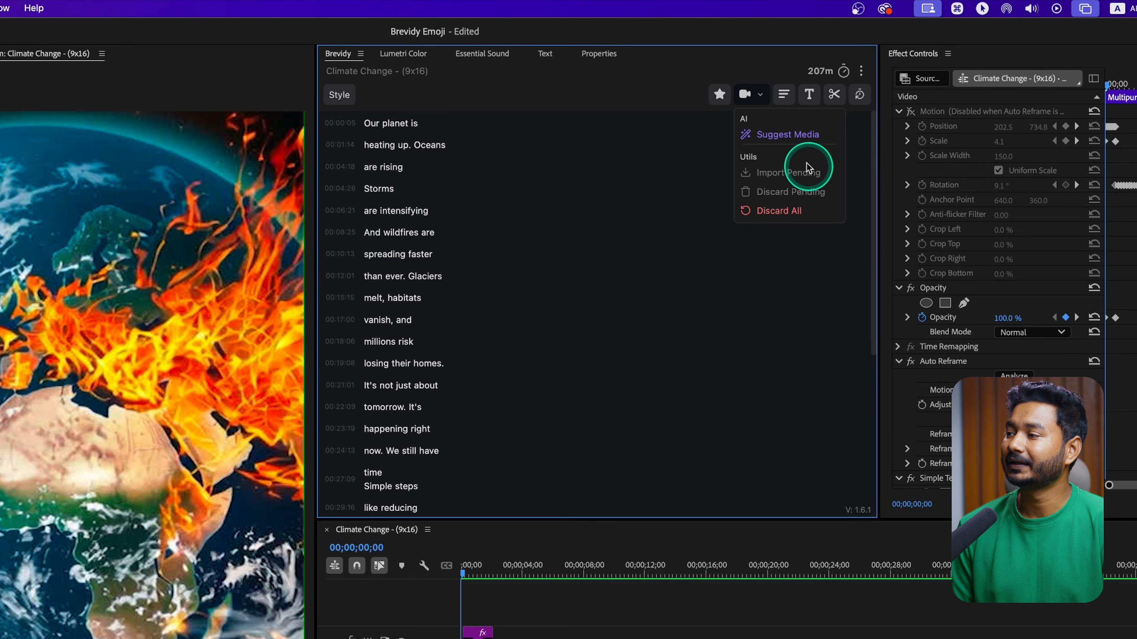
{"action": "left_click", "coordinate": [775, 145]}
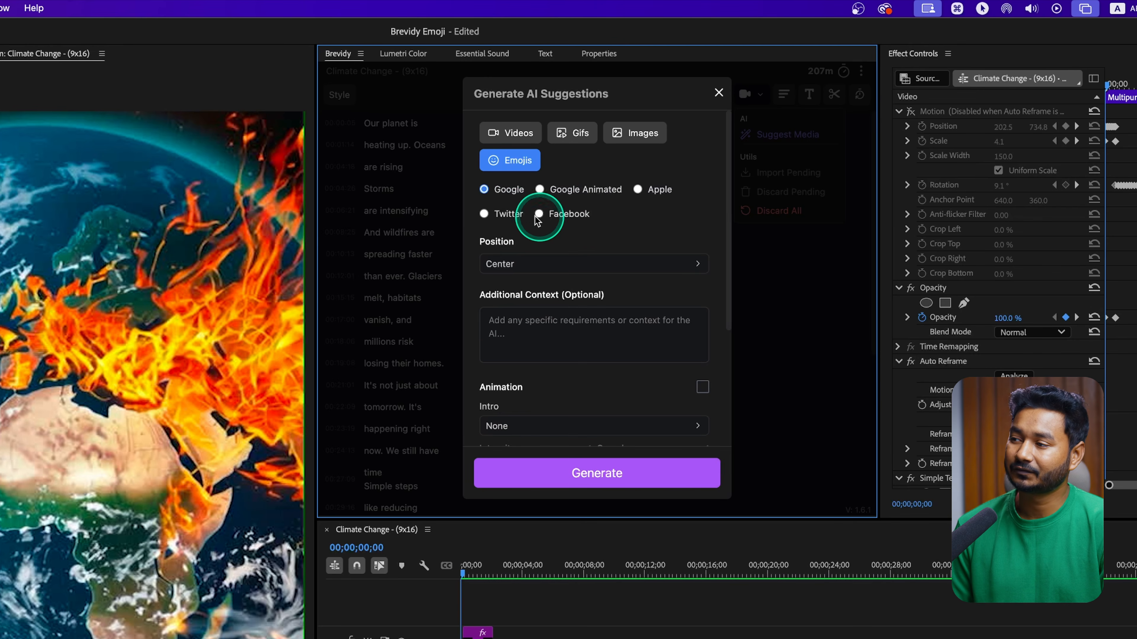
{"action": "left_click", "coordinate": [547, 268]}
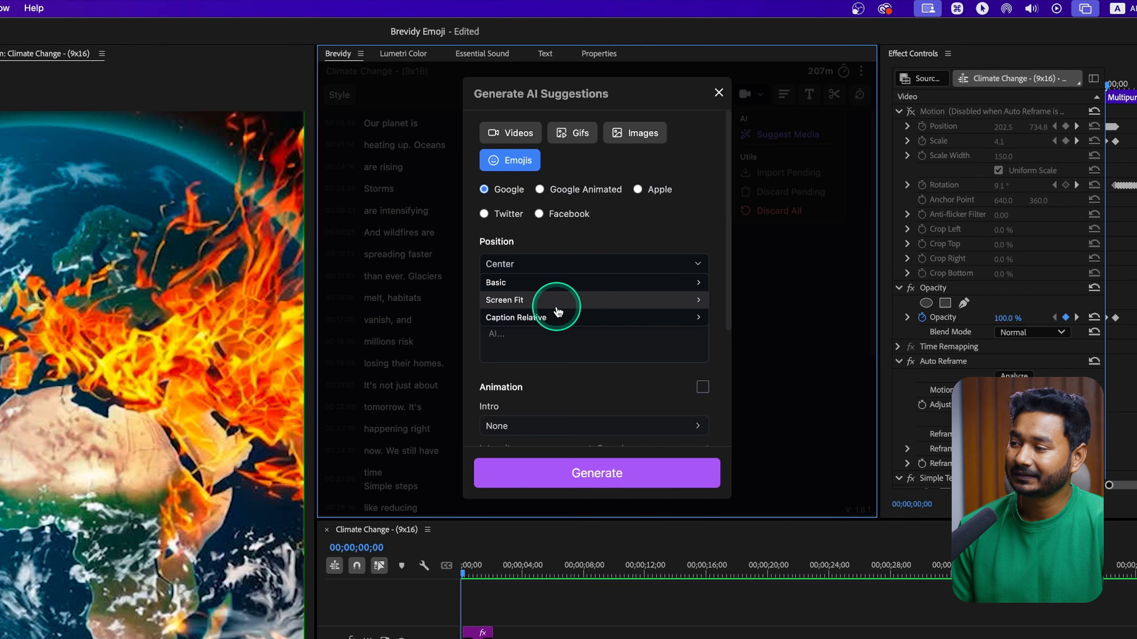
{"action": "left_click", "coordinate": [559, 317]}
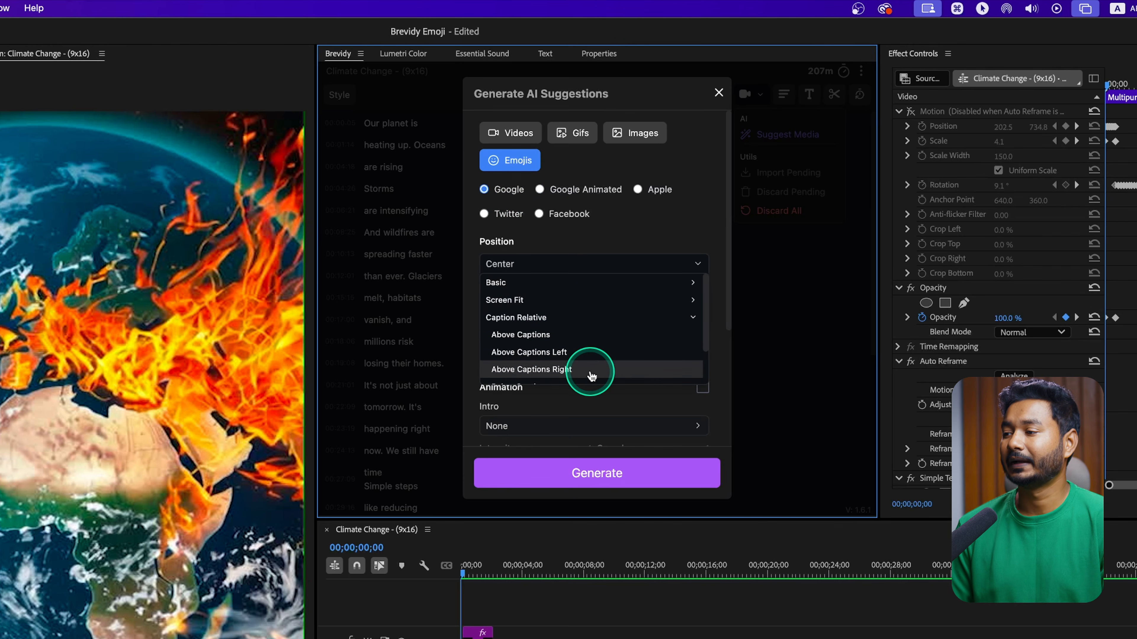
{"action": "scroll", "coordinate": [591, 376], "scroll_direction": "down", "scroll_amount": 2}
{"action": "left_click", "coordinate": [578, 285]}
- Enter "make it serious" as the additional context for the AI suggestions
{"action": "left_click", "coordinate": [559, 266]}
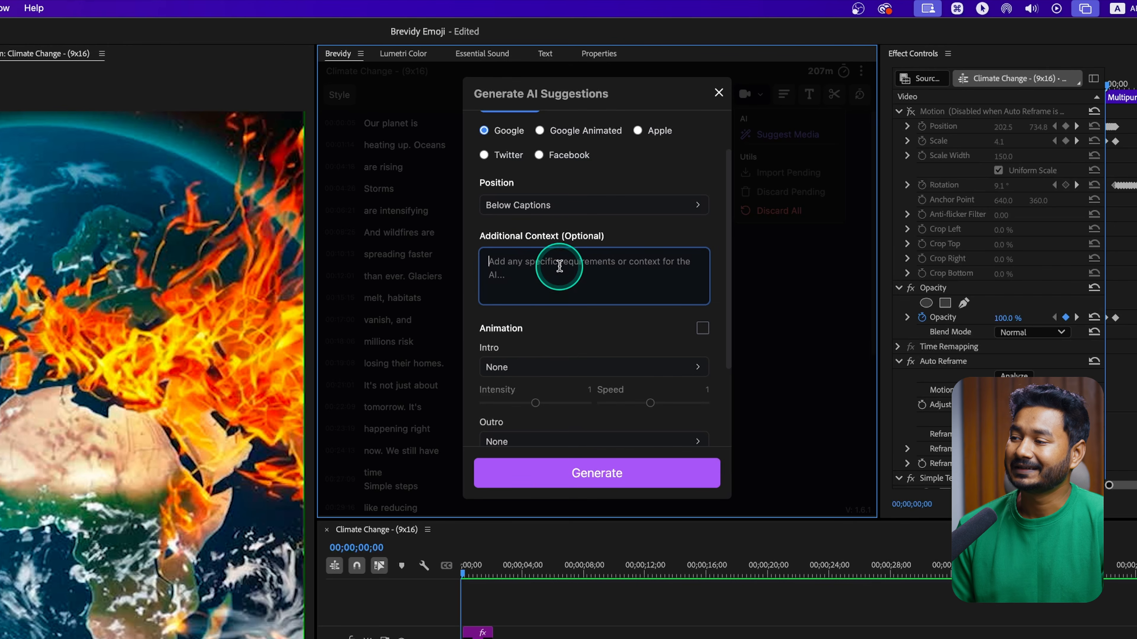
{"action": "left_click", "coordinate": [442, 206]}
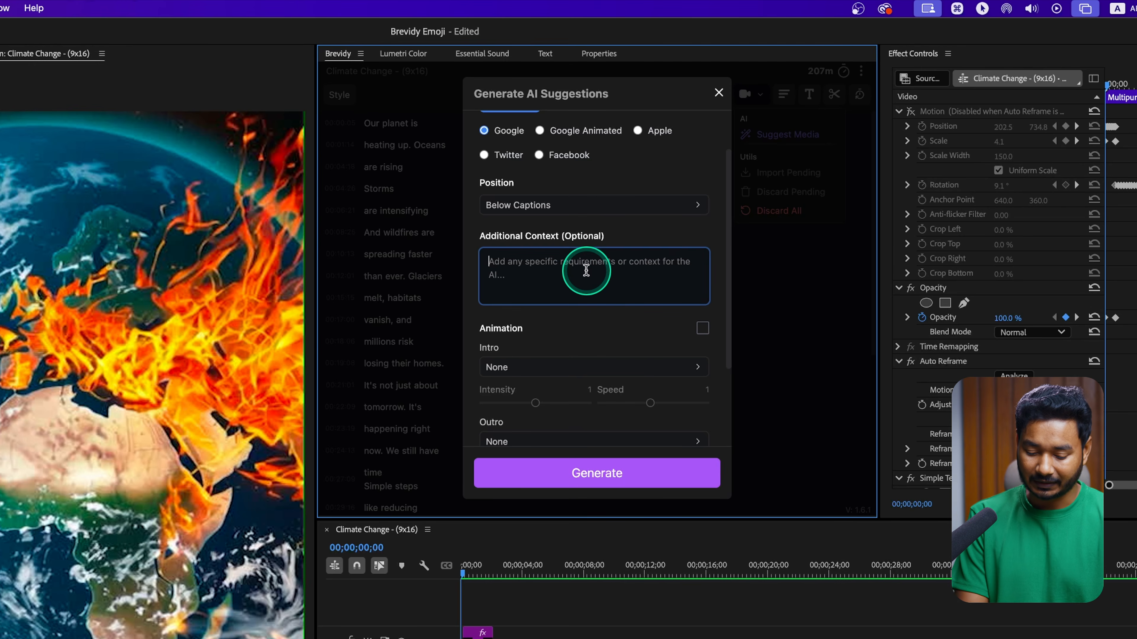
{"action": "type", "text": "e it serious"}
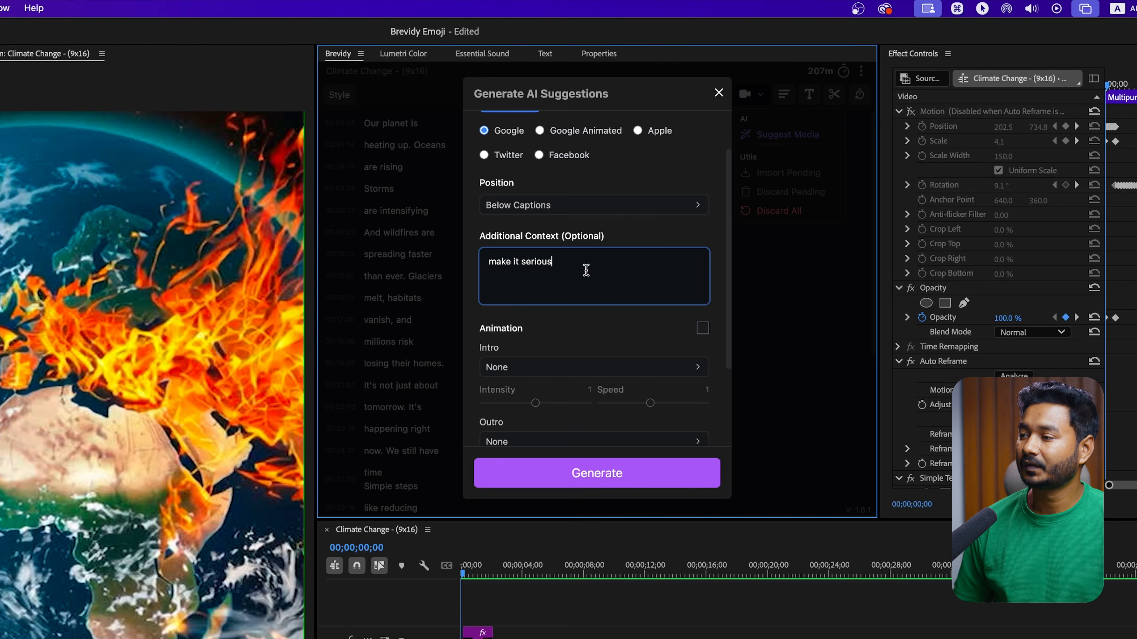
- Set the intro animation of the suggested emojis to Slide Up with the fifth easing curve, the S-shaped one
{"action": "scroll", "coordinate": [550, 345], "scroll_direction": "down", "scroll_amount": 3}
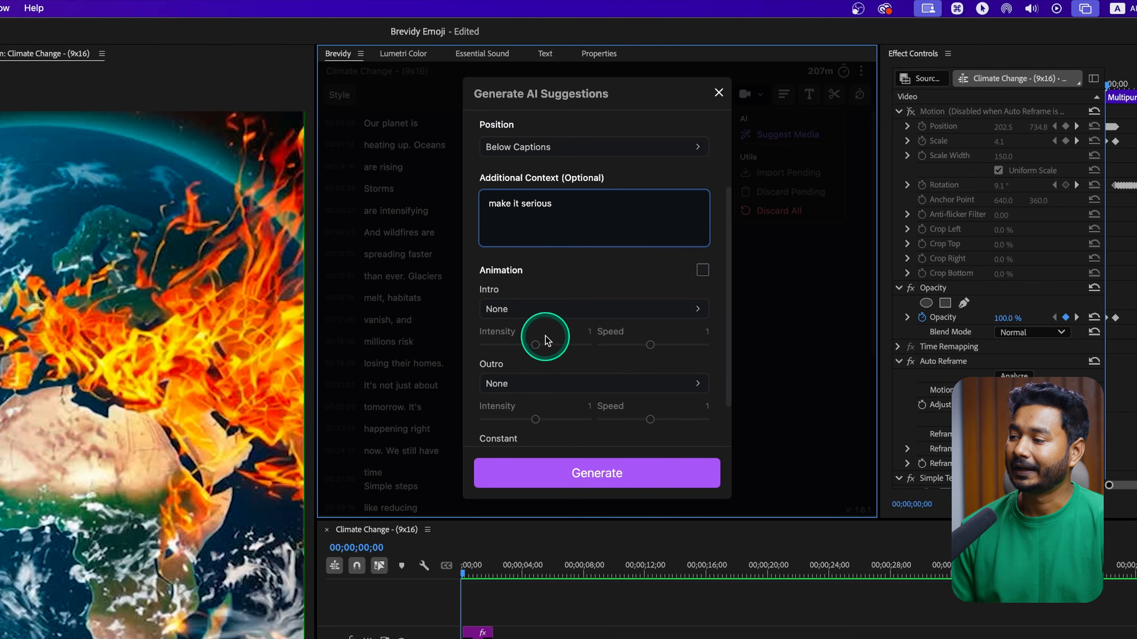
{"action": "left_click", "coordinate": [545, 312]}
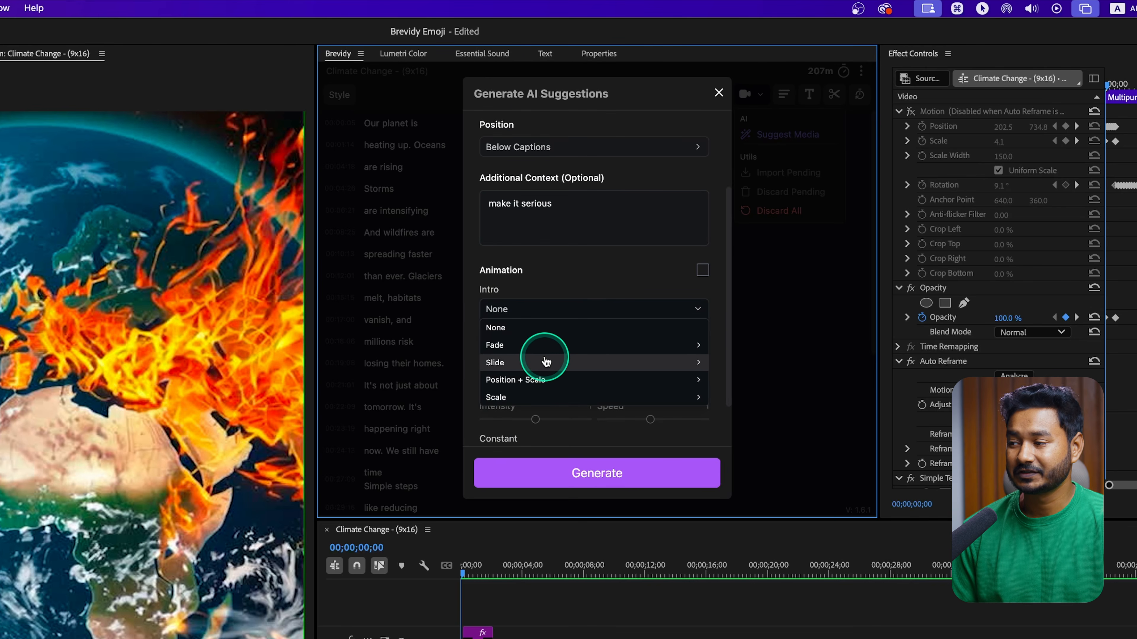
{"action": "left_click", "coordinate": [546, 361]}
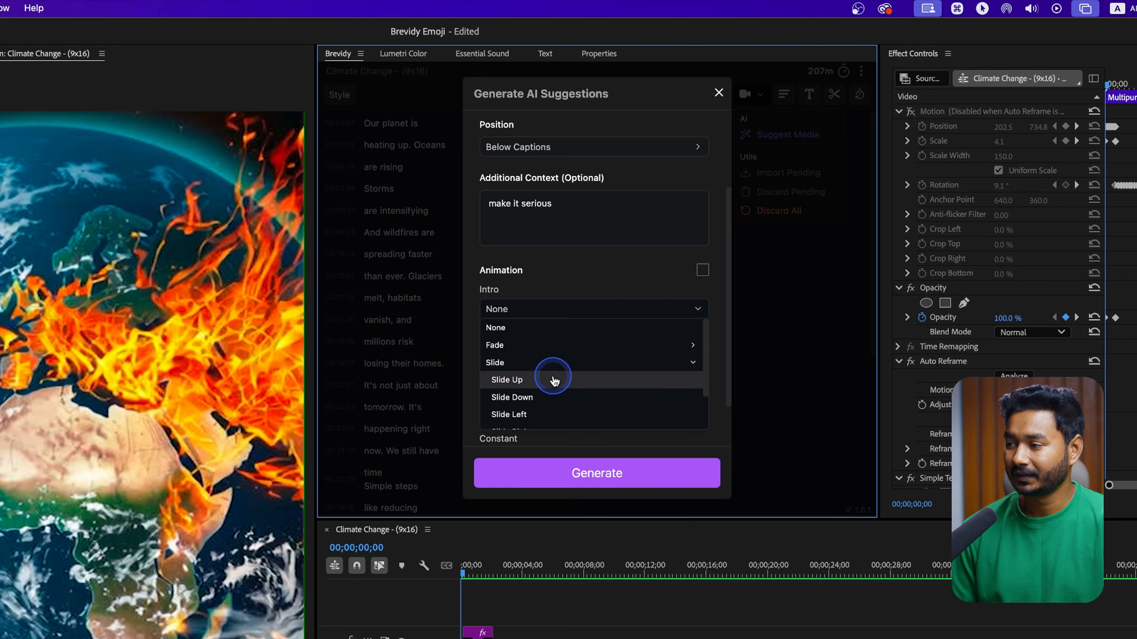
{"action": "left_click", "coordinate": [554, 380]}
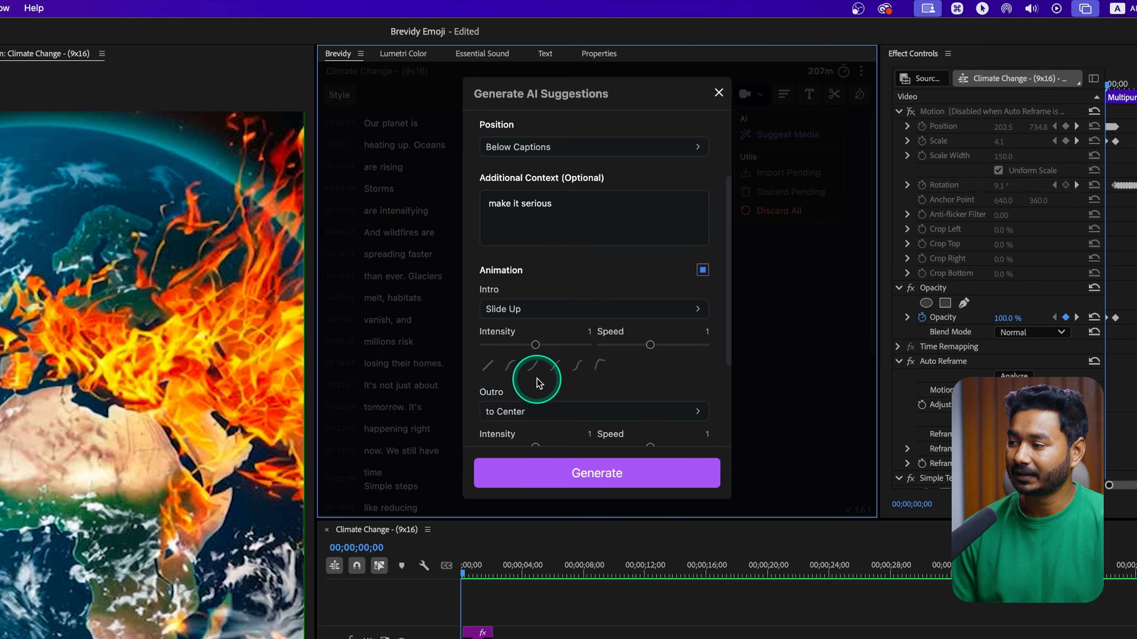
{"action": "left_click", "coordinate": [580, 369]}
- Set the outro animation of the suggested emojis to Slide Down with the second easing curve
{"action": "scroll", "coordinate": [599, 367], "scroll_direction": "down", "scroll_amount": 2}
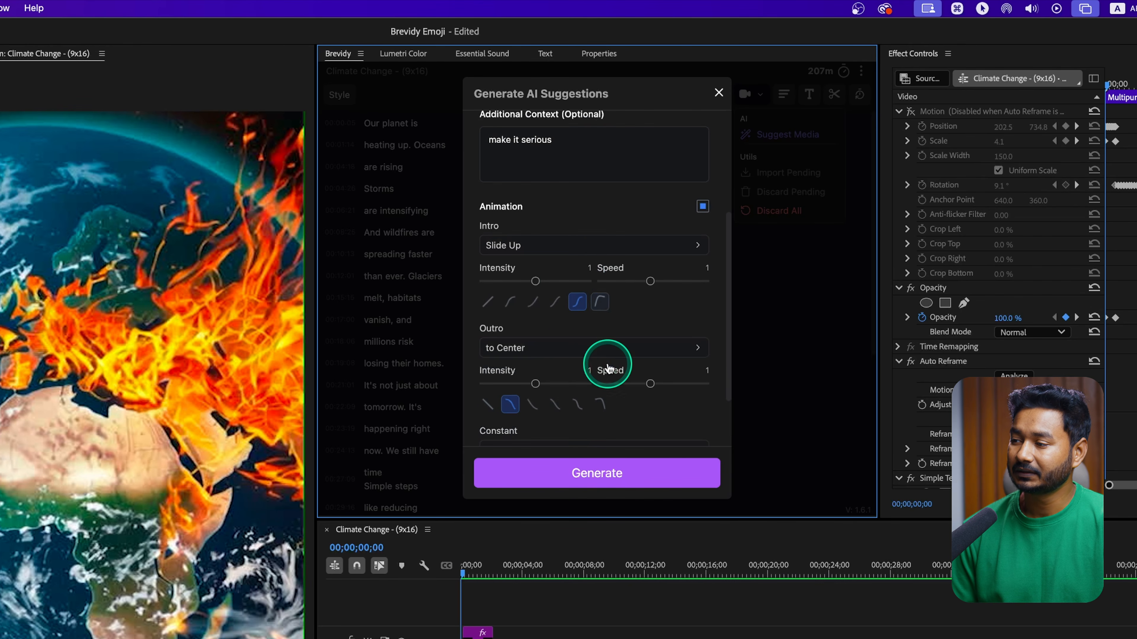
{"action": "left_click", "coordinate": [584, 356]}
{"action": "left_click", "coordinate": [558, 400]}
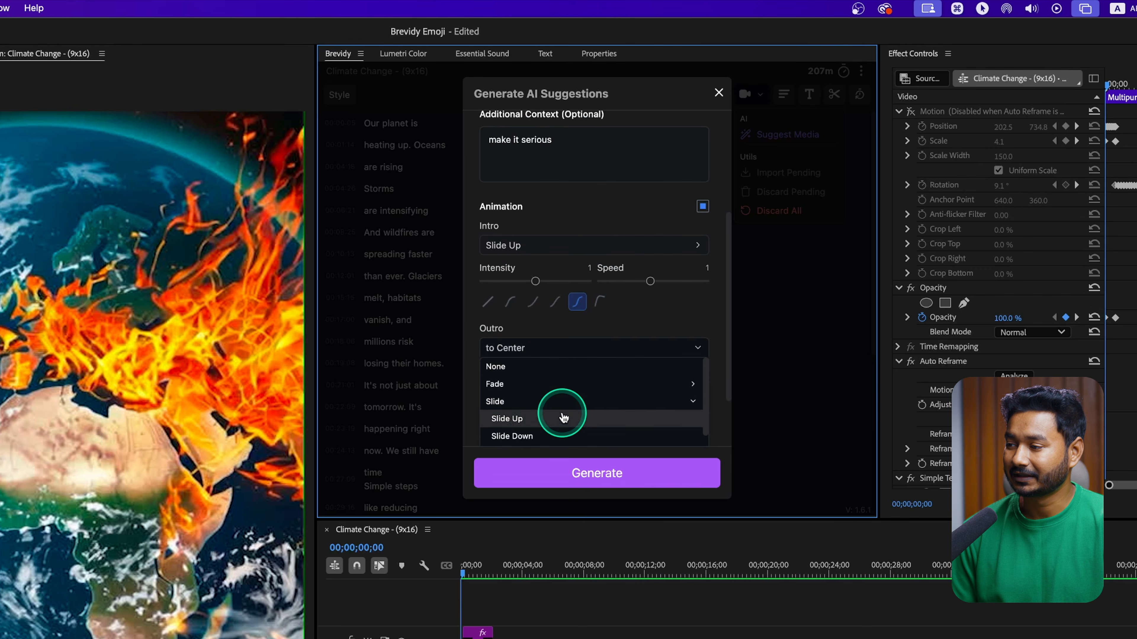
{"action": "left_click", "coordinate": [559, 434]}
{"action": "left_click", "coordinate": [512, 404]}
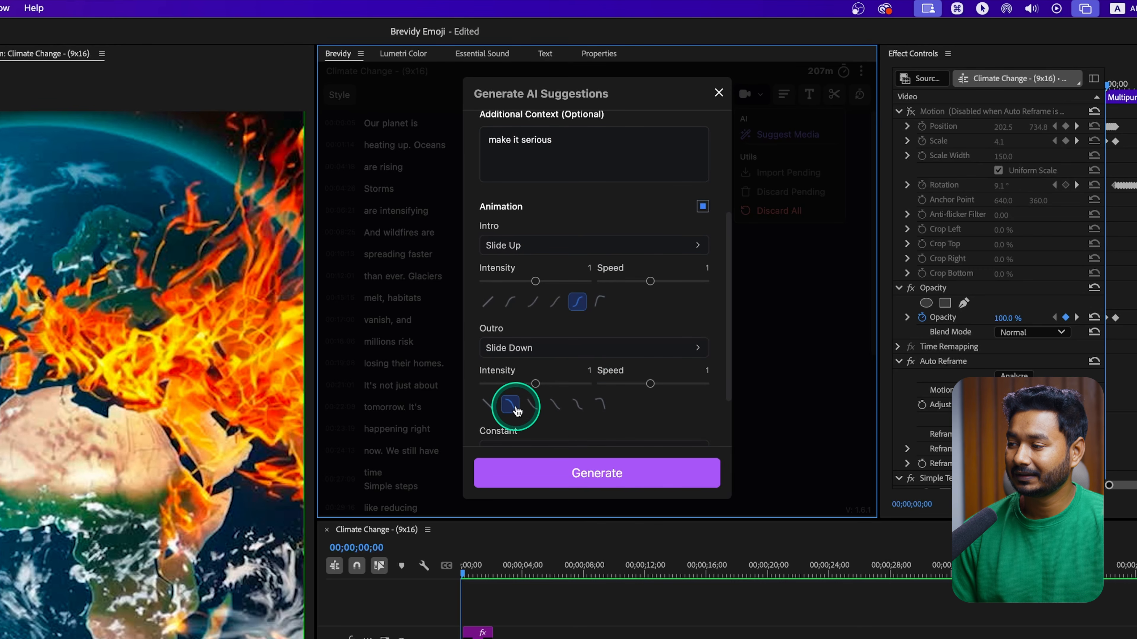
- Set the constant animation to Oscillate with the second easing curve and generate the AI emoji suggestions
{"action": "scroll", "coordinate": [582, 412], "scroll_direction": "down", "scroll_amount": 2}
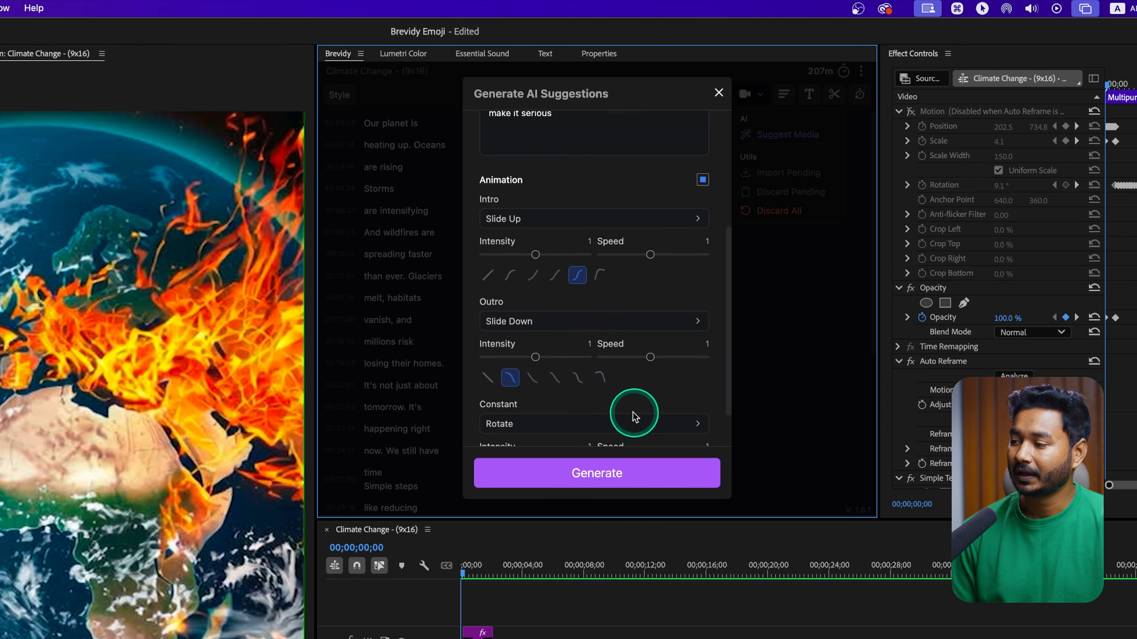
{"action": "scroll", "coordinate": [579, 416], "scroll_direction": "down", "scroll_amount": 1}
{"action": "left_click", "coordinate": [569, 399]}
{"action": "scroll", "coordinate": [591, 396], "scroll_direction": "down", "scroll_amount": 1}
{"action": "left_click", "coordinate": [565, 400]}
{"action": "left_click", "coordinate": [543, 419]}
{"action": "left_click", "coordinate": [507, 421]}
{"action": "left_click", "coordinate": [560, 473]}
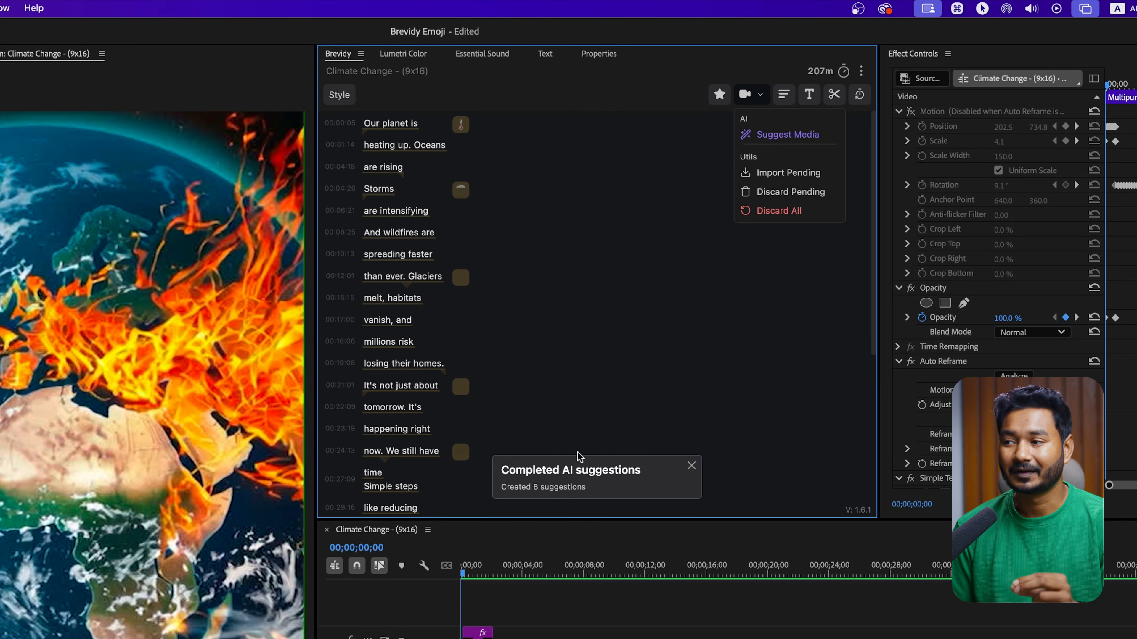
- Look through the suggested emojis in the transcript and insert the thermometer emoji suggested for "Our planet is heating up"
{"action": "left_click", "coordinate": [510, 351]}
{"action": "scroll", "coordinate": [488, 199], "scroll_direction": "down", "scroll_amount": 10}
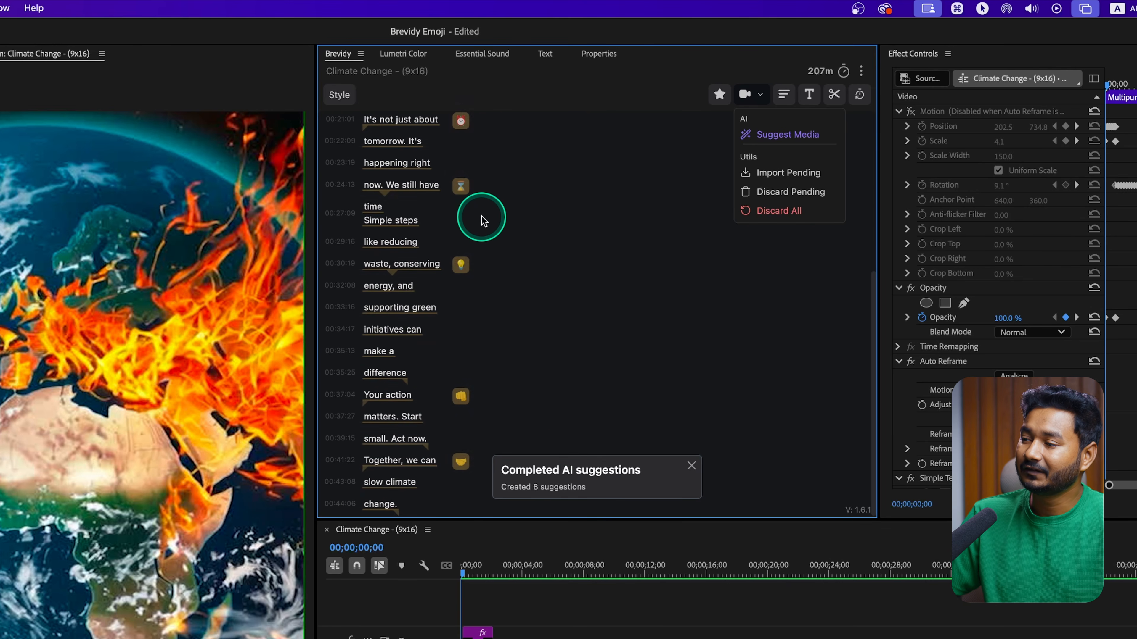
{"action": "scroll", "coordinate": [505, 237], "scroll_direction": "up", "scroll_amount": 10}
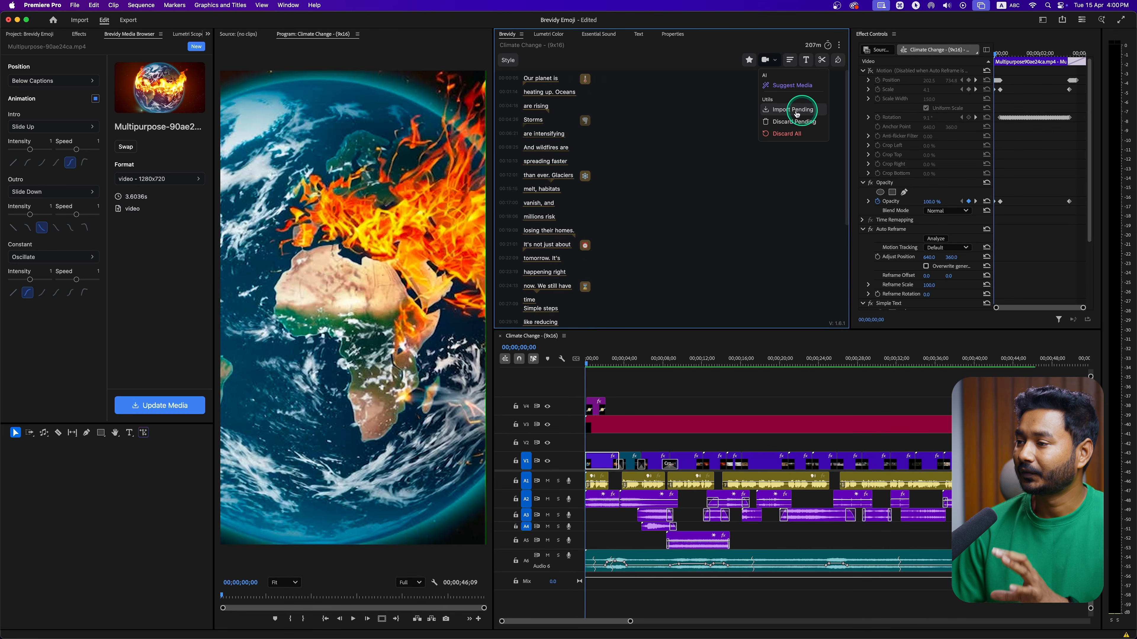
{"action": "left_click", "coordinate": [587, 83]}
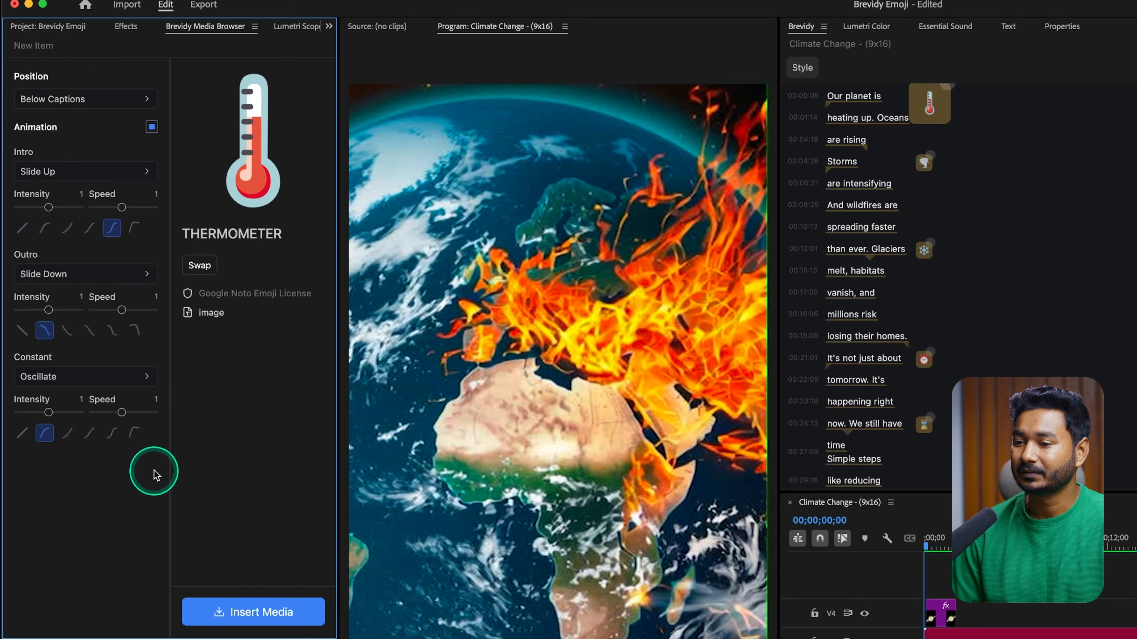
{"action": "triple_click", "coordinate": [175, 474]}
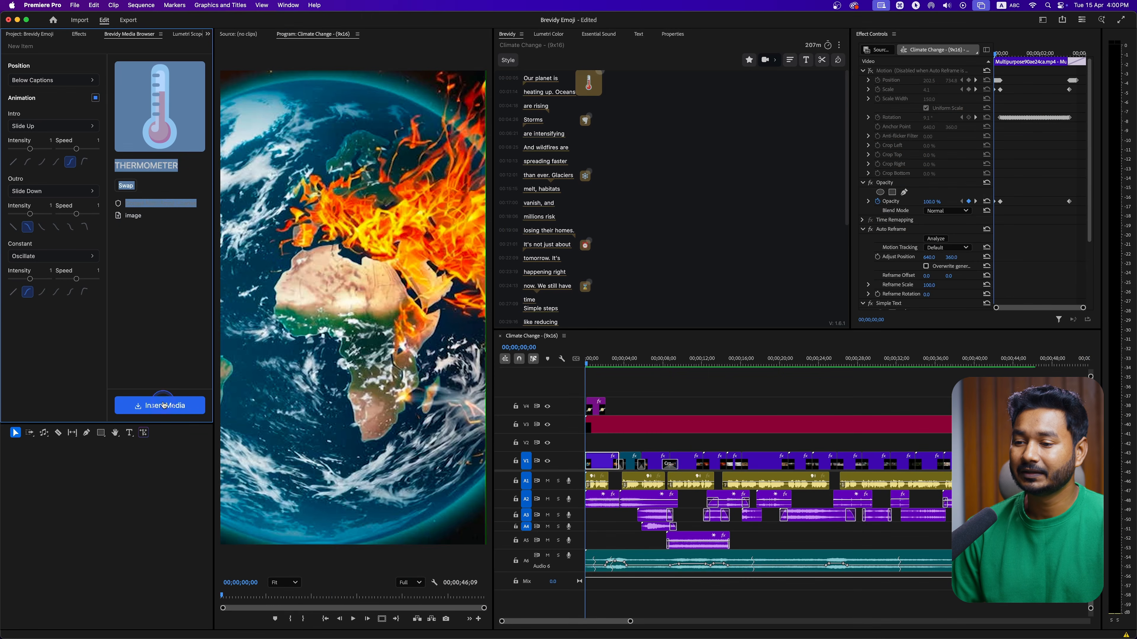
{"action": "left_click", "coordinate": [250, 605]}
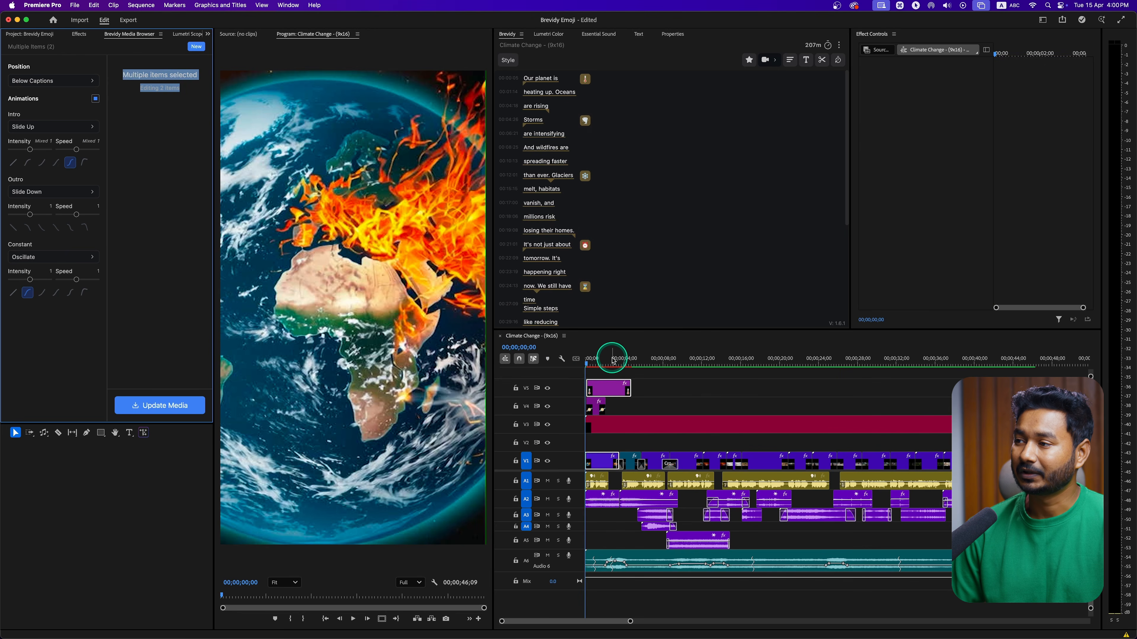
- Import all remaining pending emoji suggestions into the sequence
{"action": "left_click", "coordinate": [676, 77]}
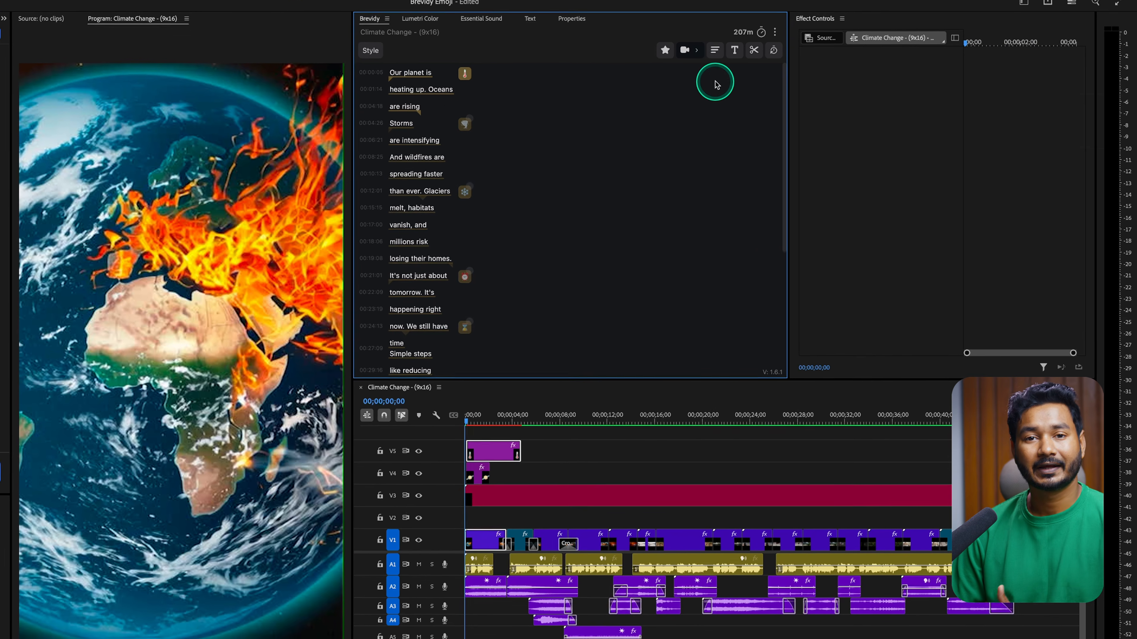
{"action": "left_click", "coordinate": [690, 49]}
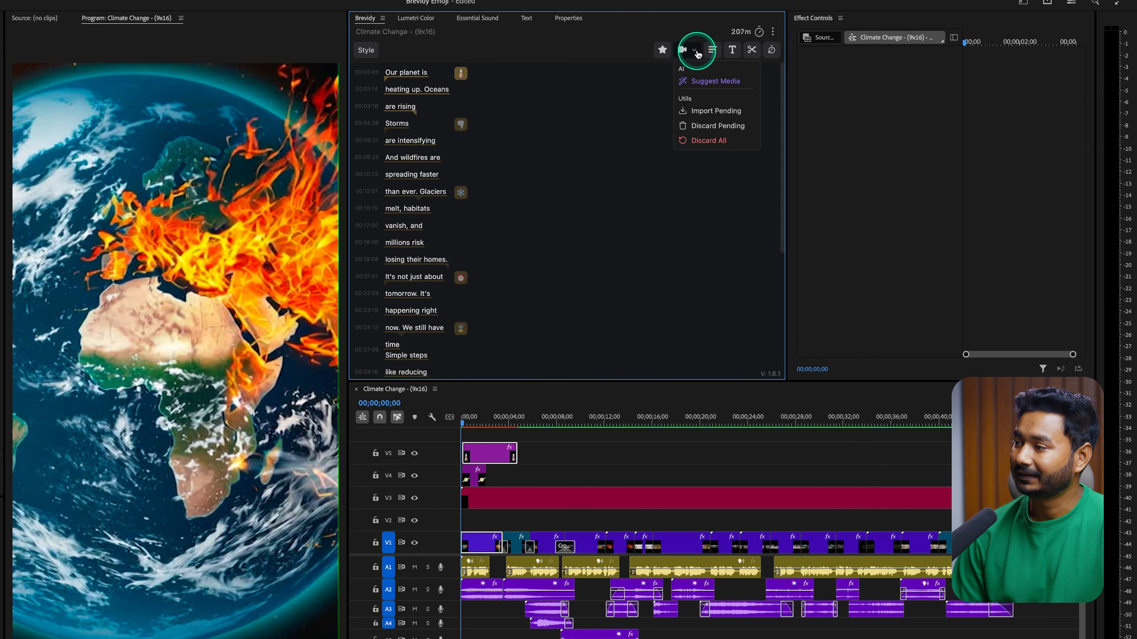
{"action": "left_click", "coordinate": [728, 117]}
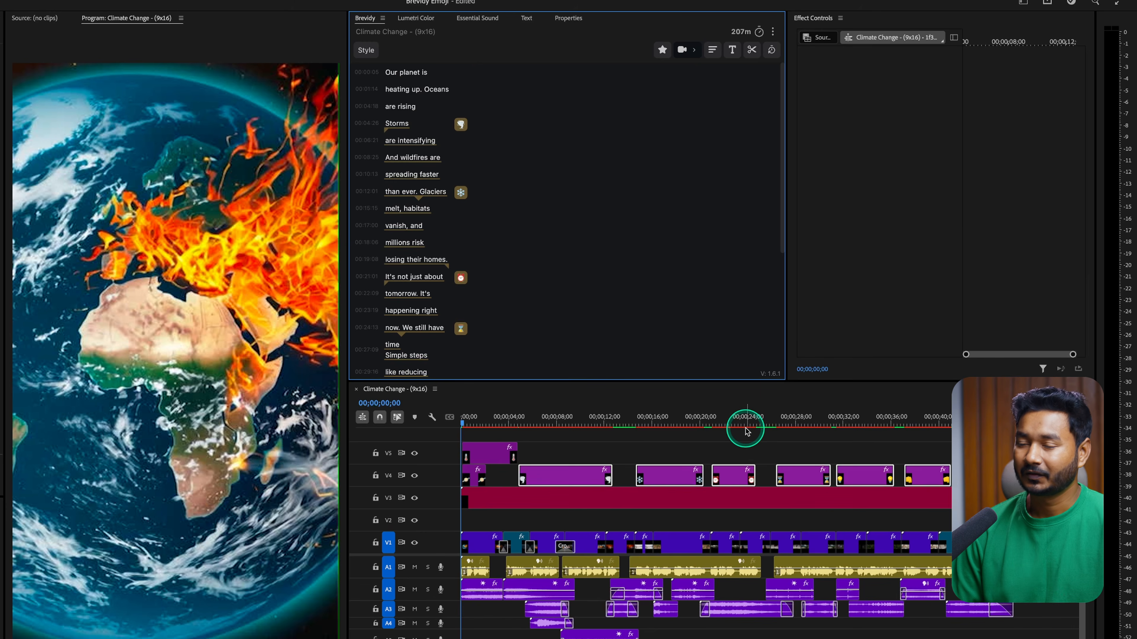
- Delete the planet emoji clip at the start of track V4 and clear the clip selection
{"action": "left_click", "coordinate": [472, 476]}
{"action": "key", "text": "Delete"}
{"action": "left_click", "coordinate": [599, 455]}
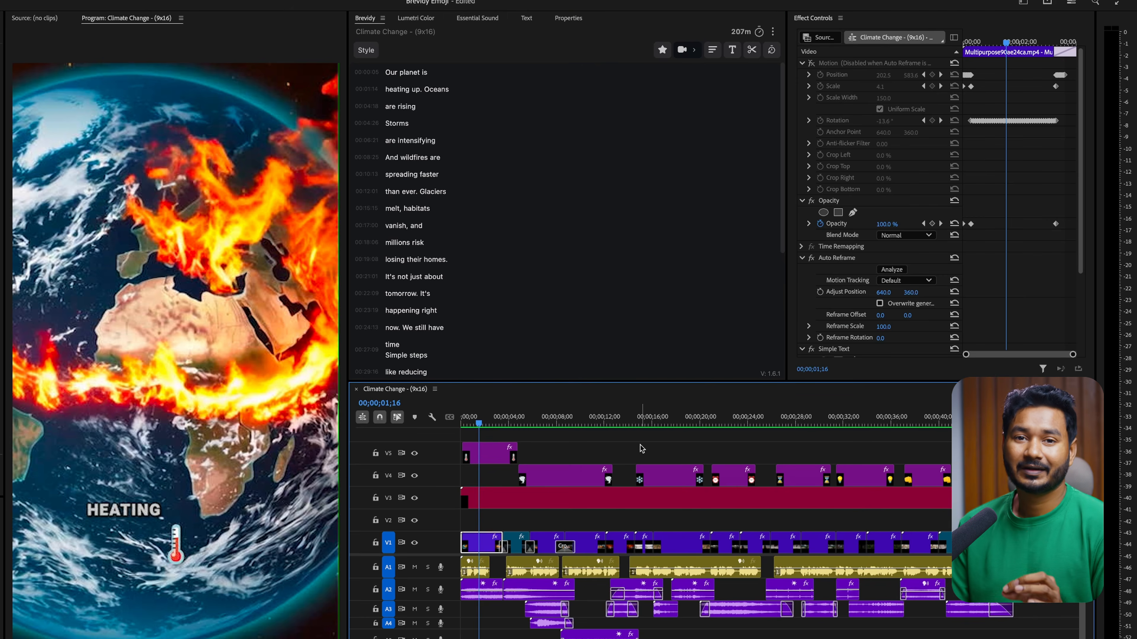